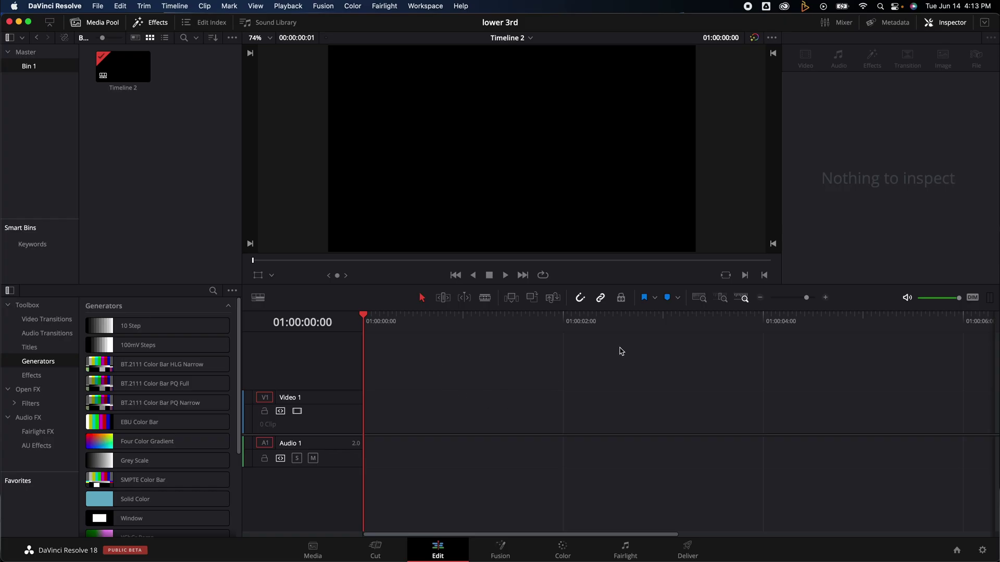
Step: Switch the Effects Library from Generators to the Titles category
click(31, 348)
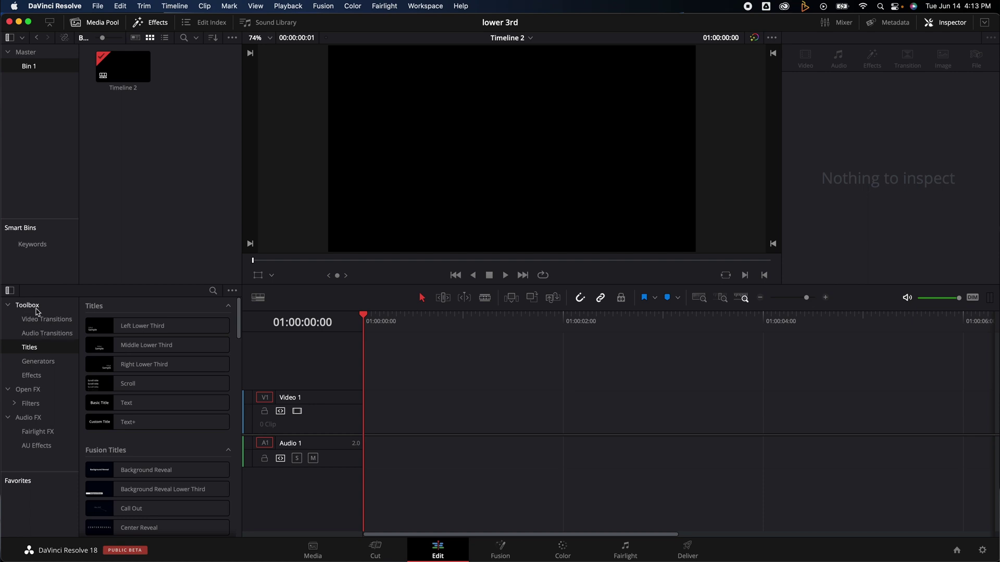
Step: Add a Text+ title to the Video 1 track
click(7, 307)
click(7, 306)
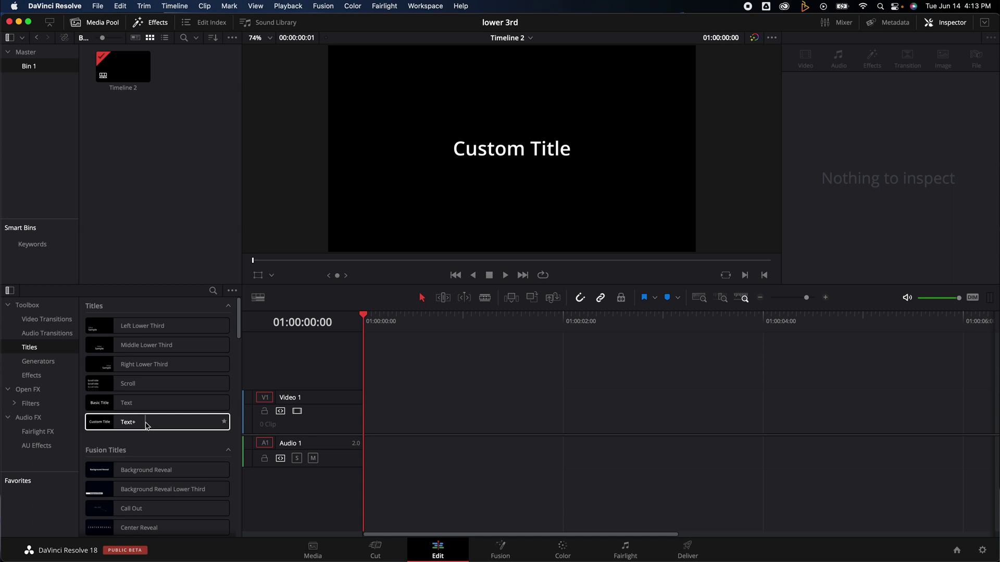
drag(127, 419, 386, 423)
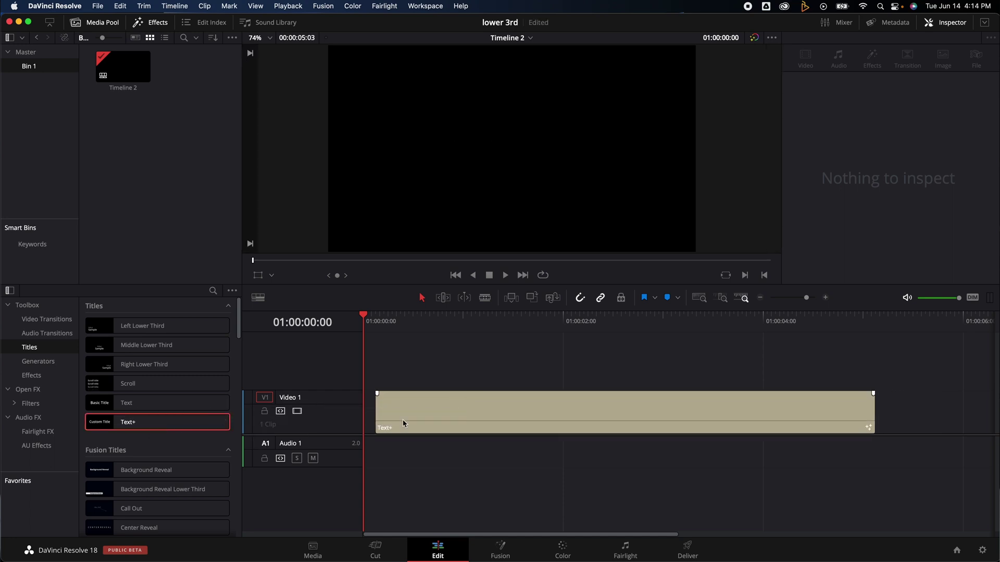
Step: Replace the placeholder with the person's name in Graphik App Black, tracking 1.039
click(414, 331)
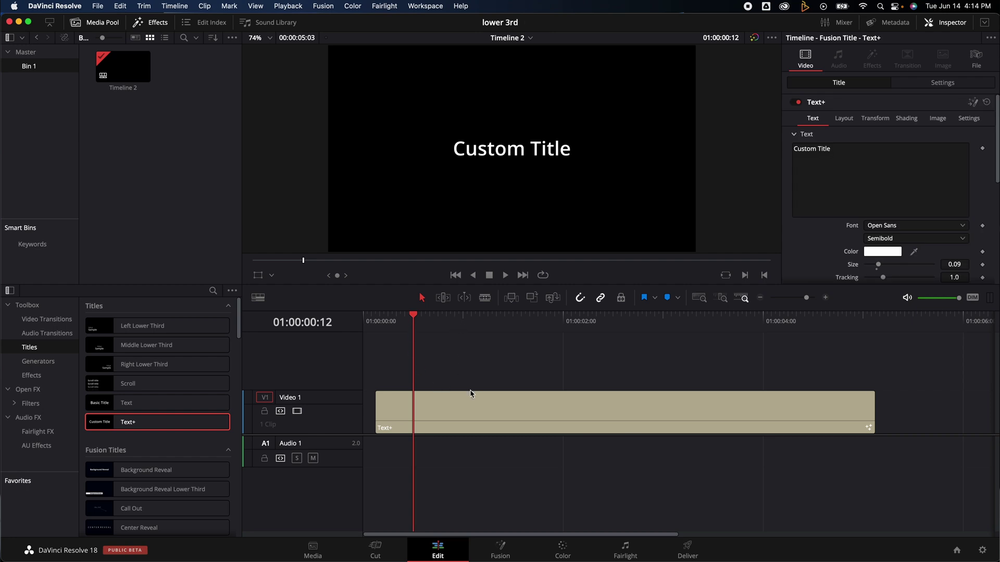
click(849, 151)
key(super+a)
key(super+a)
click(907, 226)
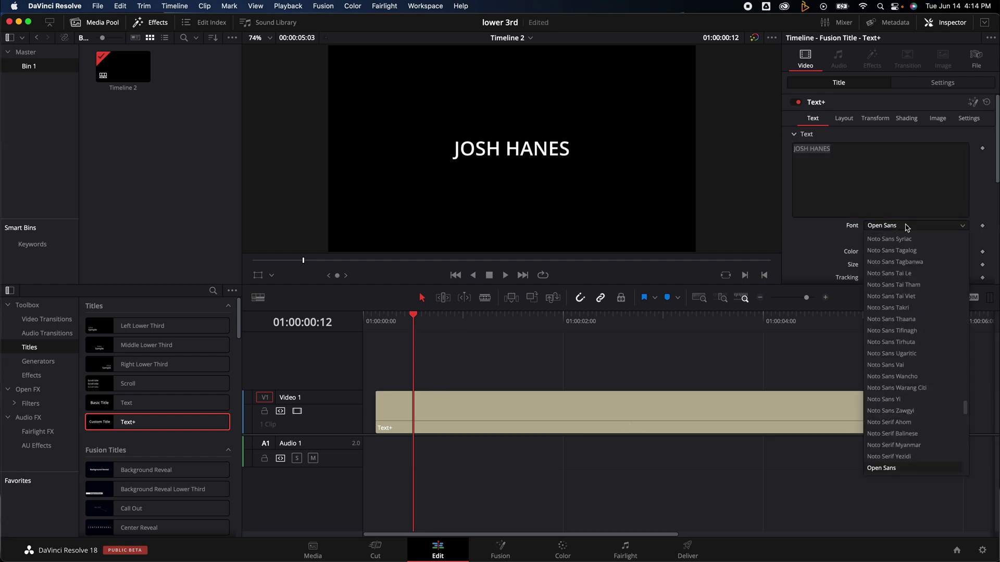
click(910, 328)
scroll(897, 154, down, 3)
drag(884, 191, 885, 191)
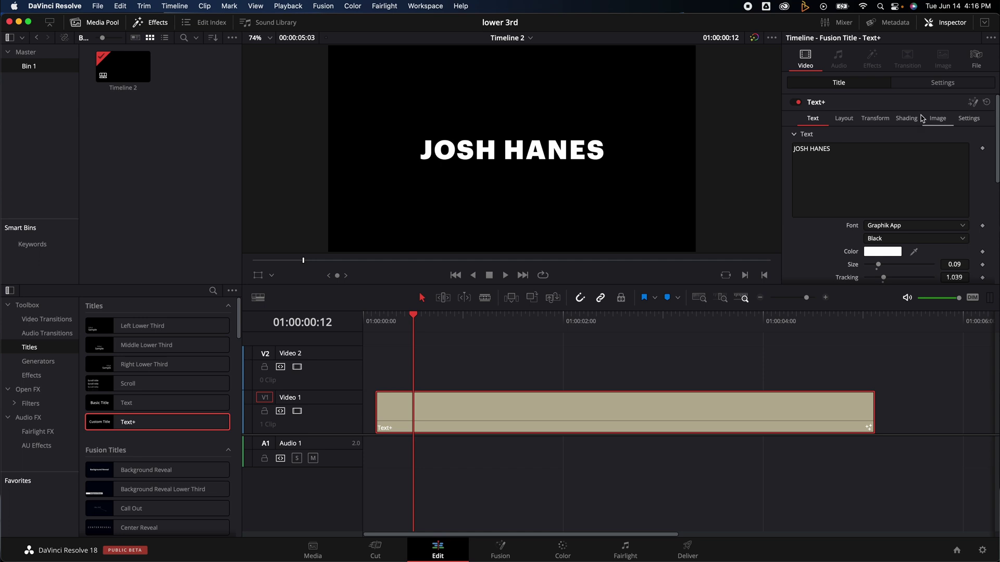
Step: Change shading element 1 from white fill to a 0.02 outline for hollow letters
click(907, 121)
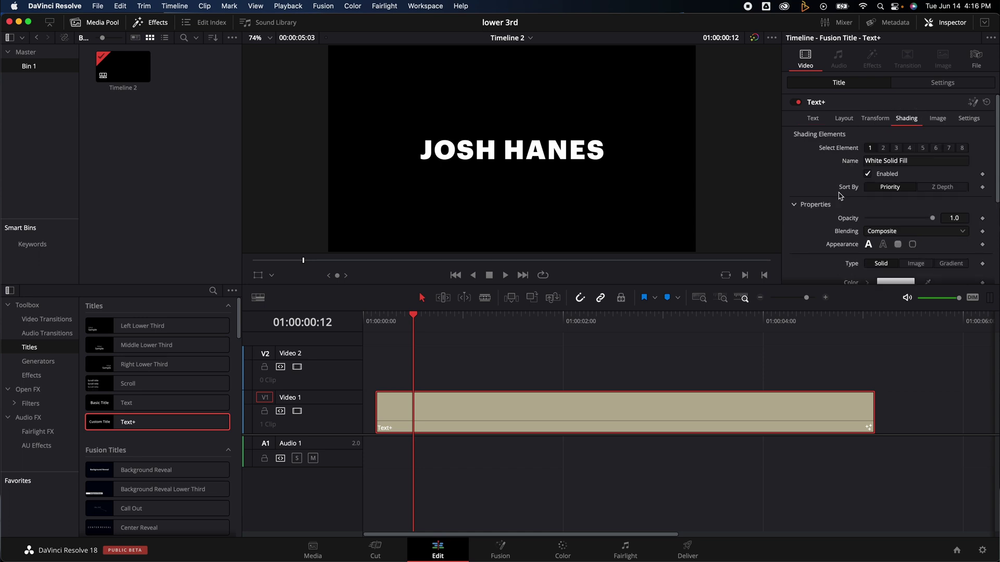
scroll(838, 198, down, 2)
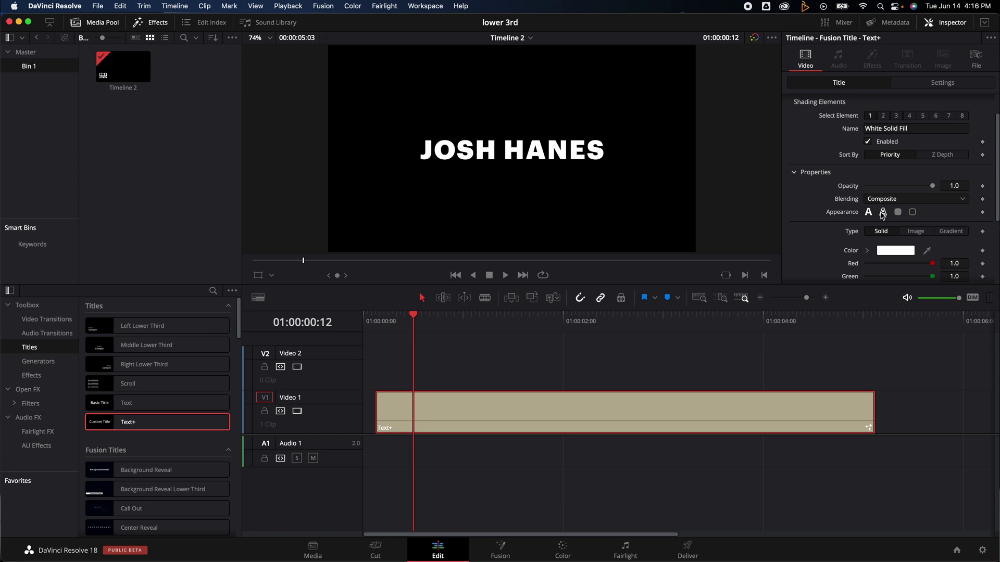
click(882, 212)
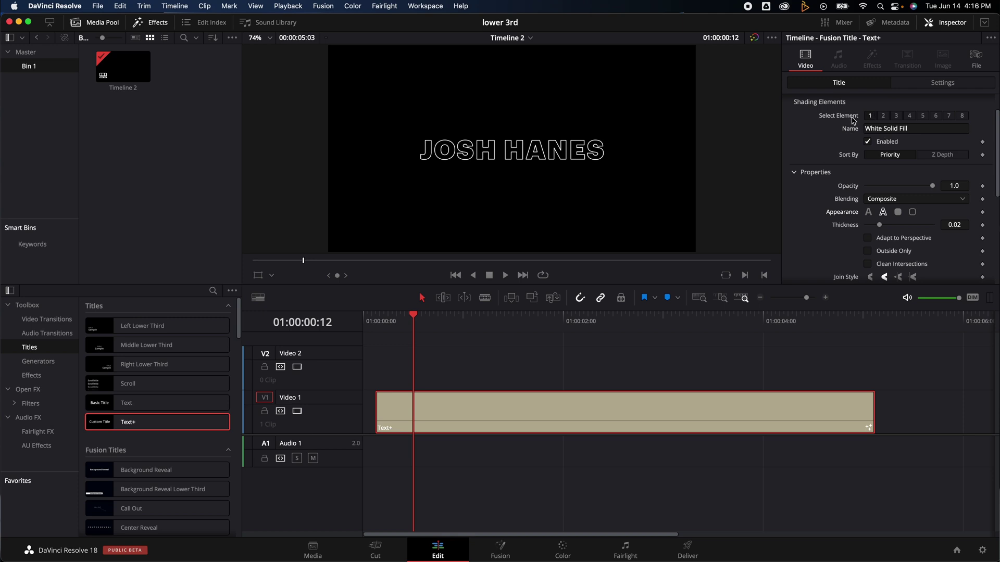
scroll(842, 117, up, 2)
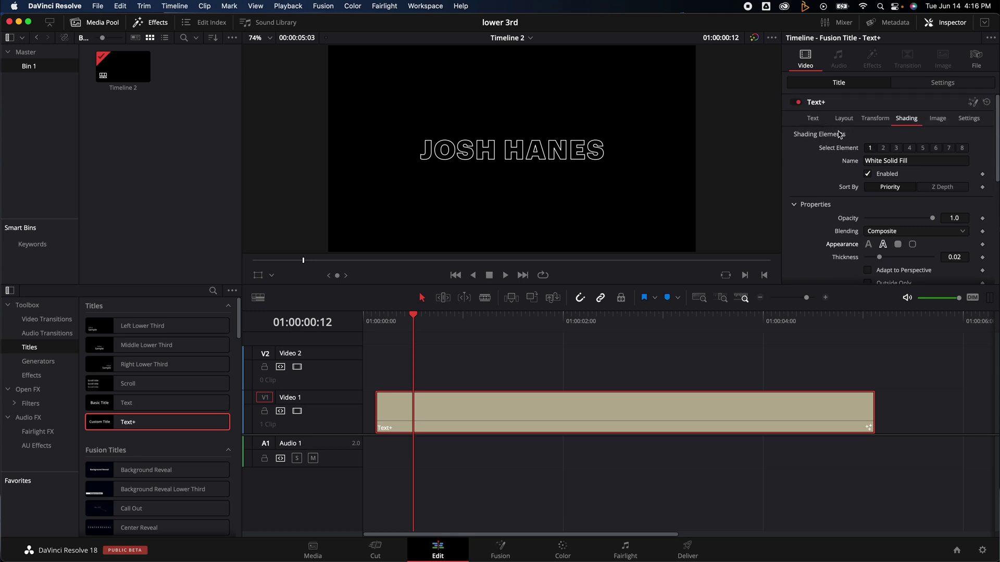
Step: Enable shading element 2 with a solid fill appearance
click(886, 149)
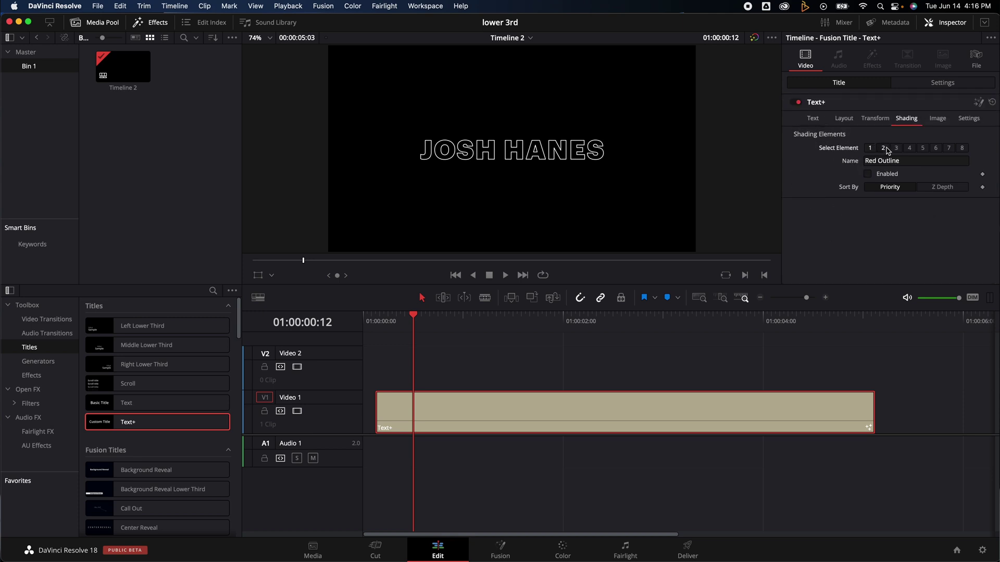
click(868, 174)
scroll(864, 223, down, 2)
click(870, 216)
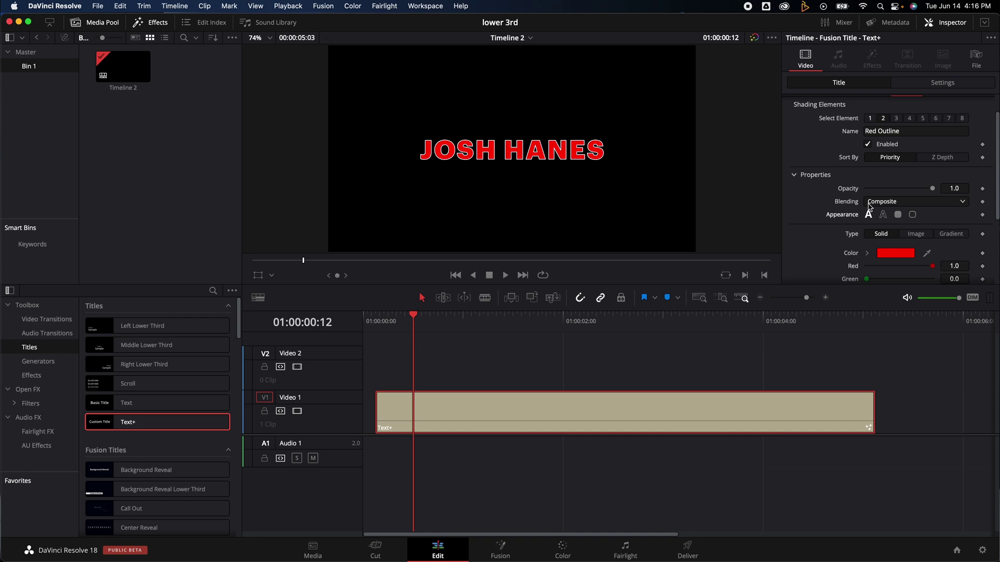
scroll(870, 204, down, 3)
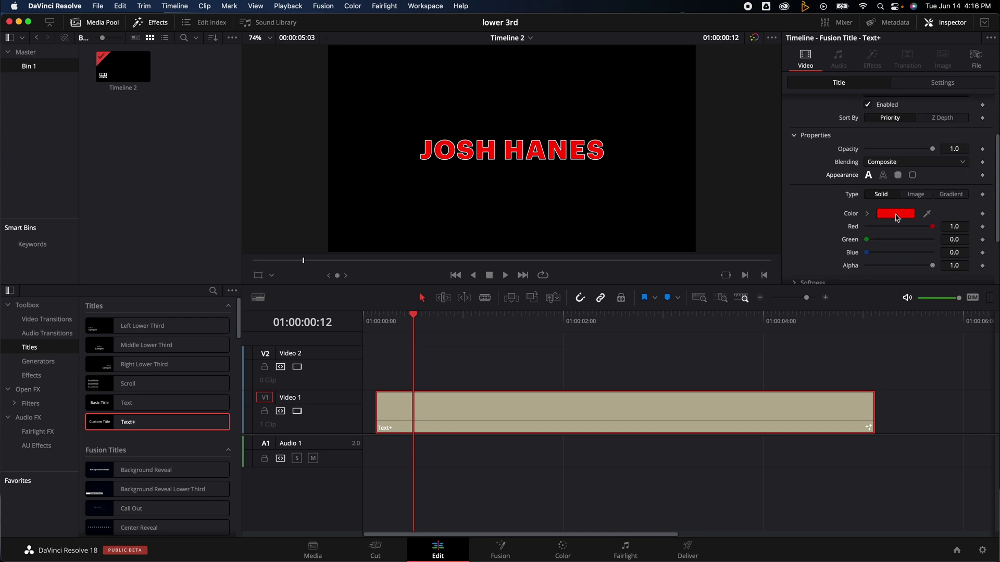
Step: Make element 2 a gradient running from light blue to deep blue
click(950, 194)
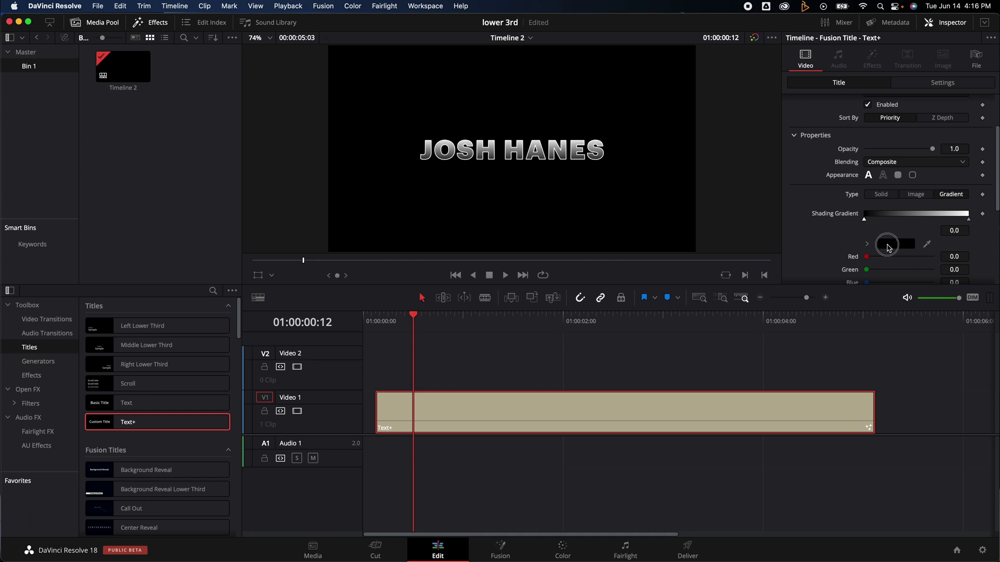
click(888, 247)
drag(150, 415, 95, 414)
drag(154, 370, 104, 379)
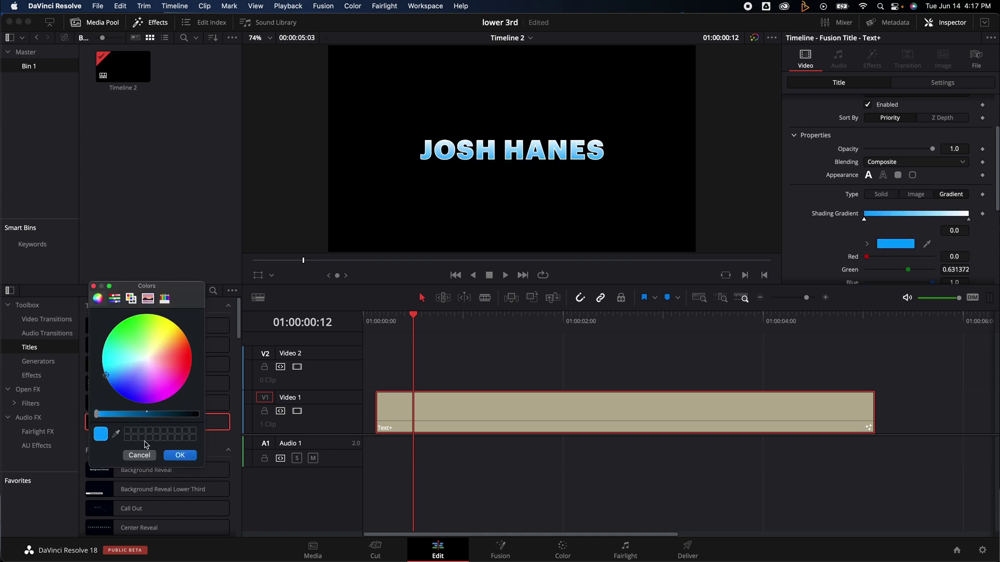
click(179, 455)
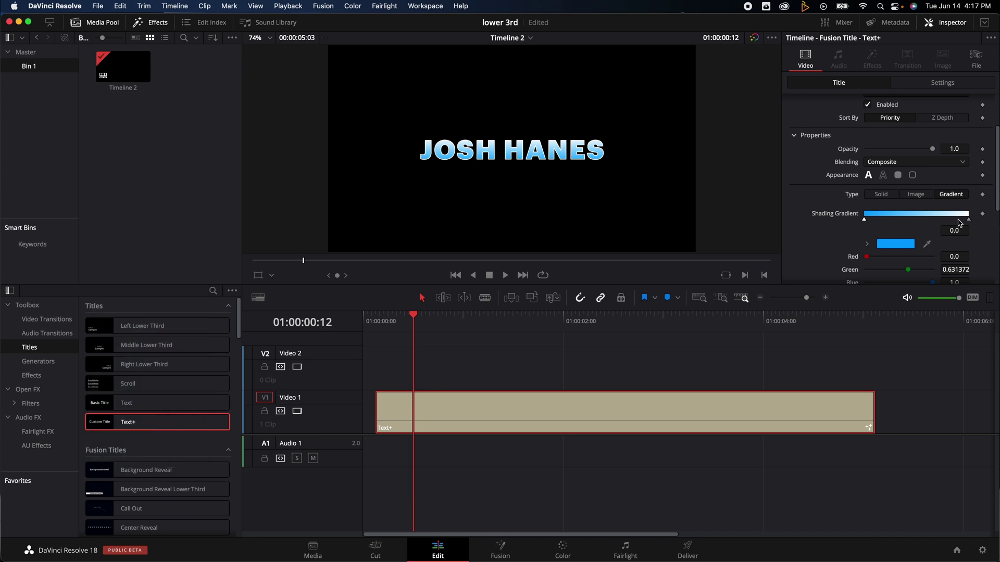
click(969, 220)
click(905, 246)
drag(139, 378, 154, 414)
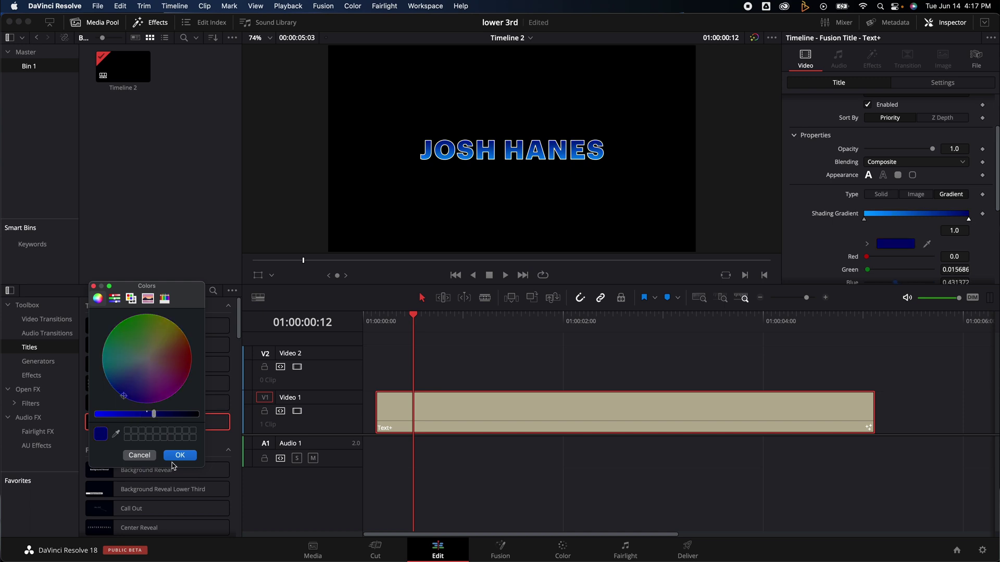
click(181, 456)
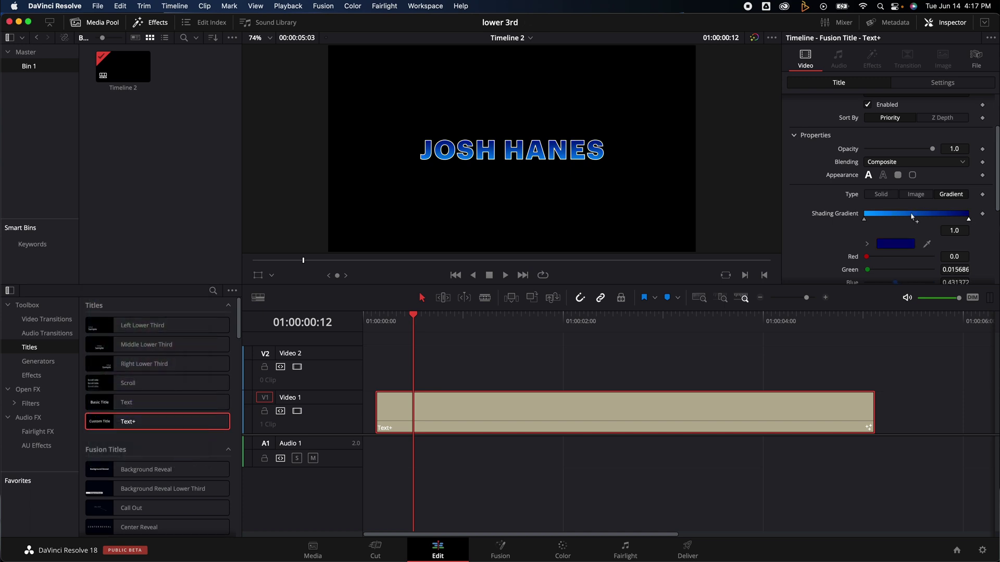
Step: Add middle gradient stops, placing one at 0.457711 to brighten the name
click(912, 217)
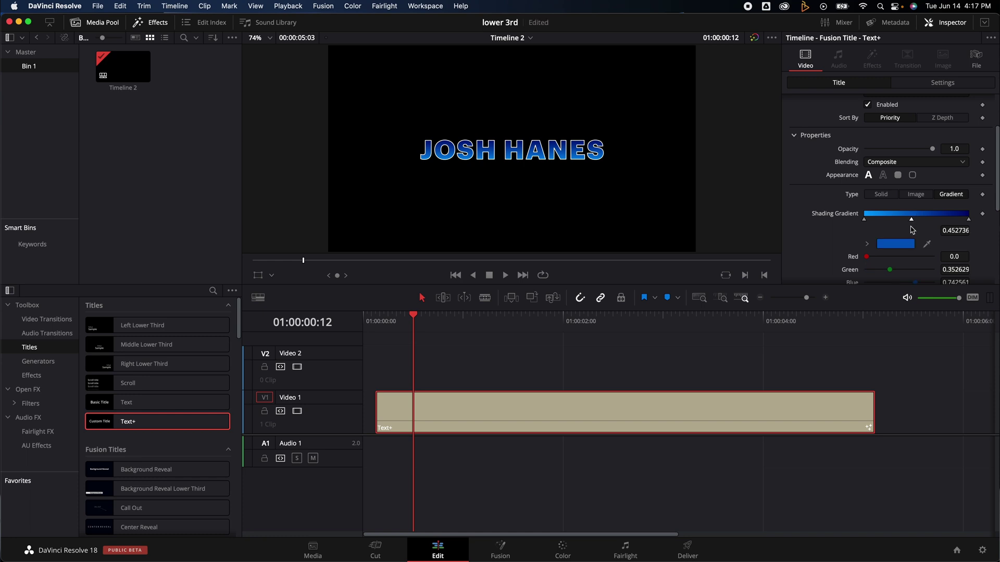
click(919, 219)
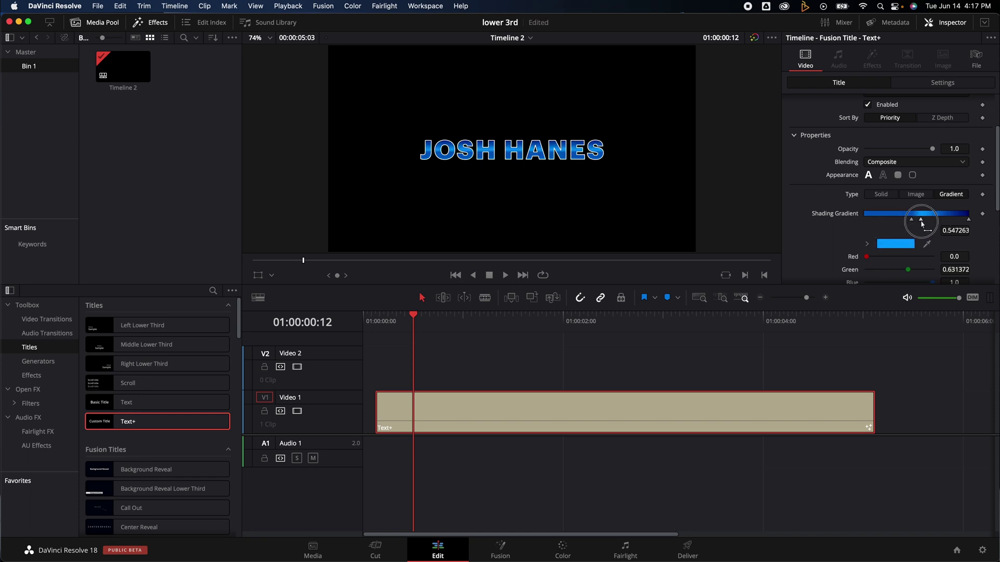
drag(921, 221, 911, 223)
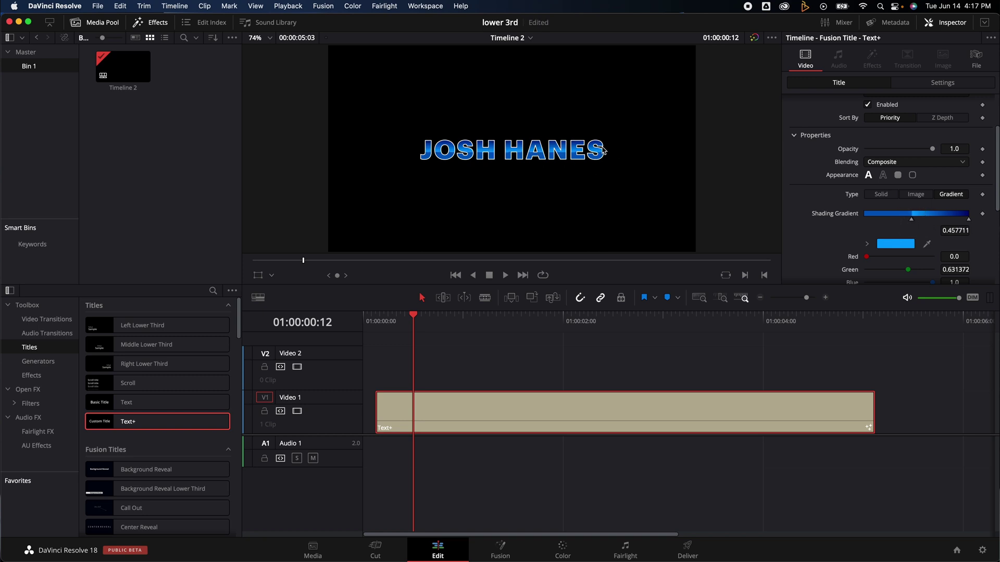
scroll(884, 235, up, 1)
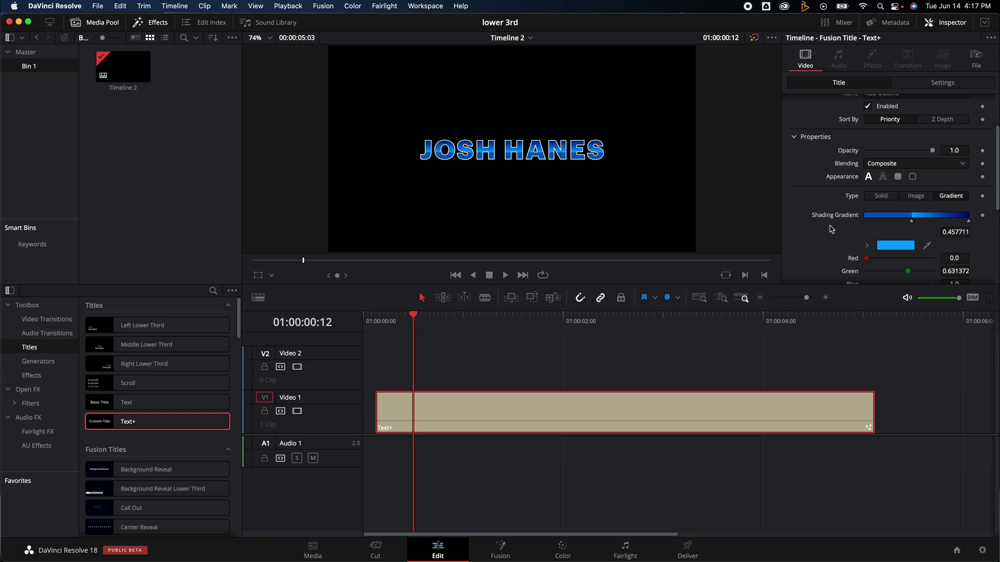
scroll(831, 229, up, 3)
Step: Tighten tracking to 0.976 and set the font style to Graphik App Black Italic
click(813, 118)
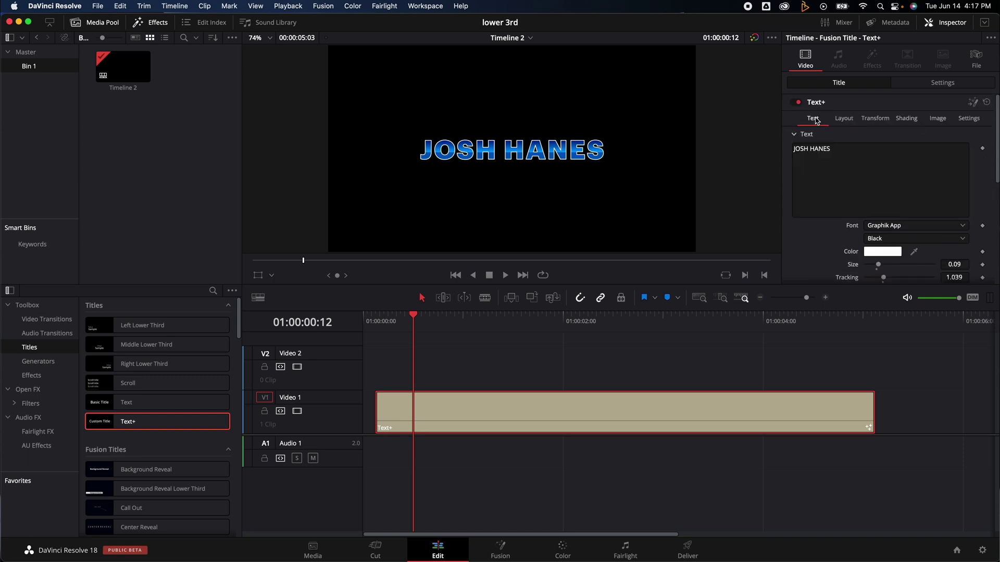
scroll(859, 250, down, 3)
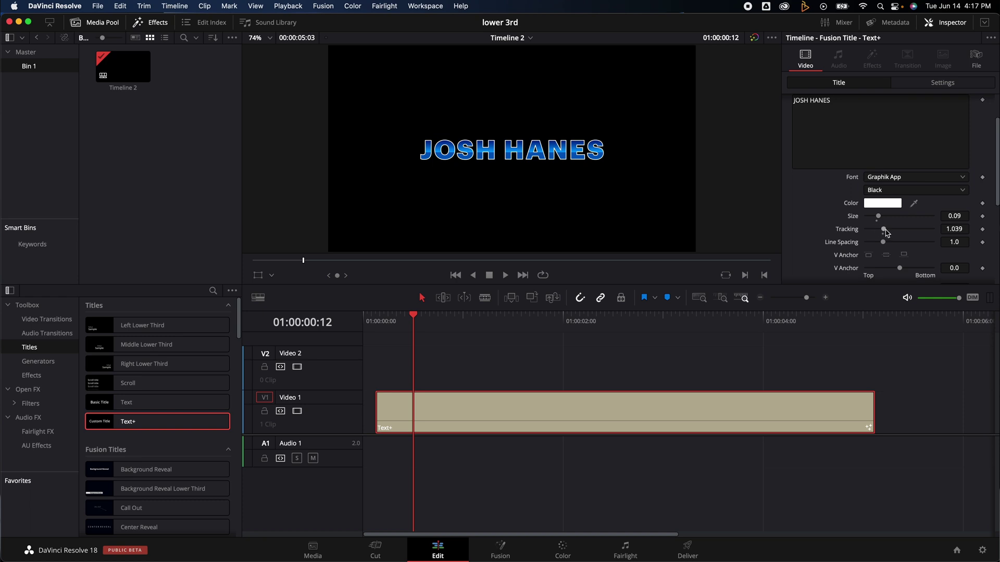
drag(885, 233, 884, 234)
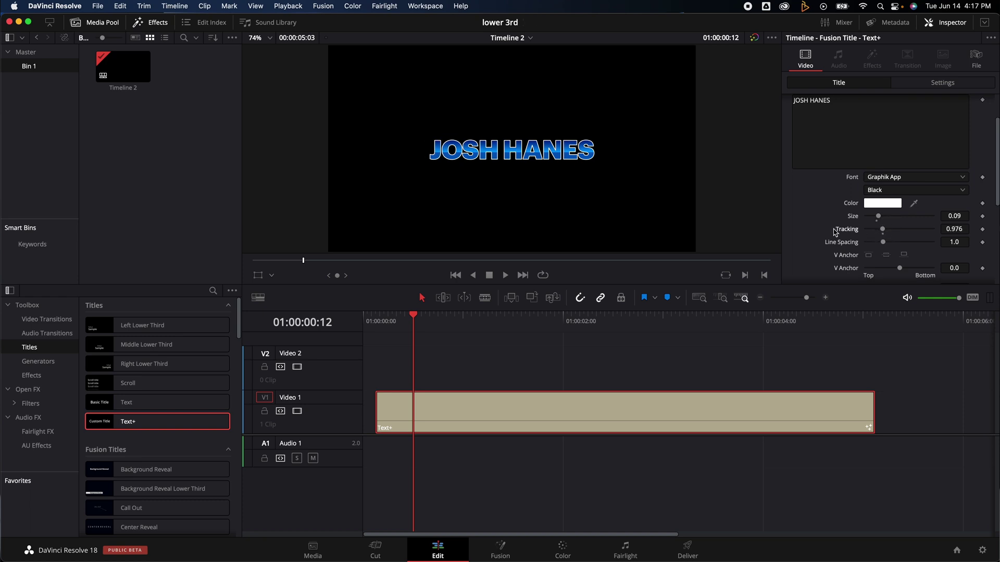
click(908, 189)
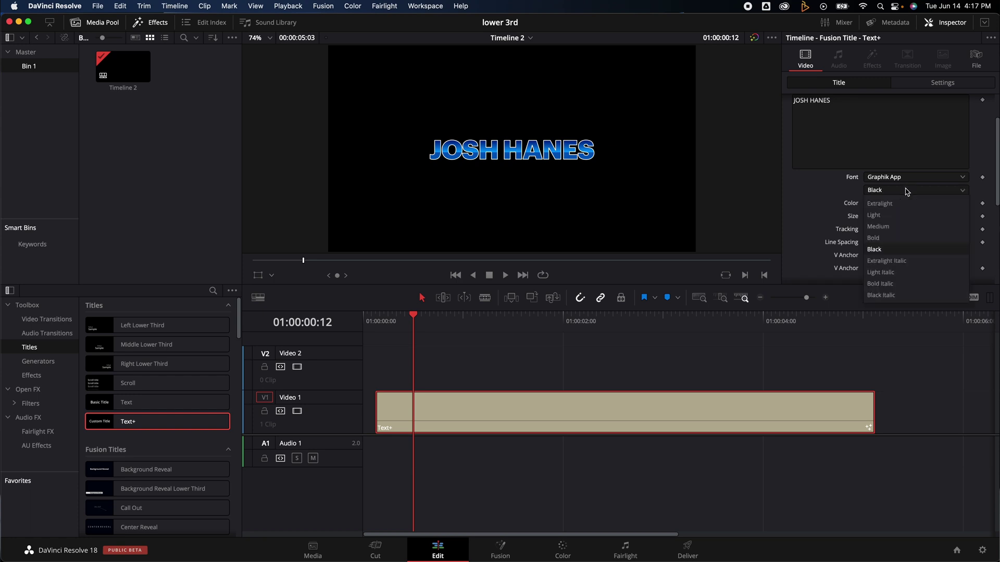
click(895, 295)
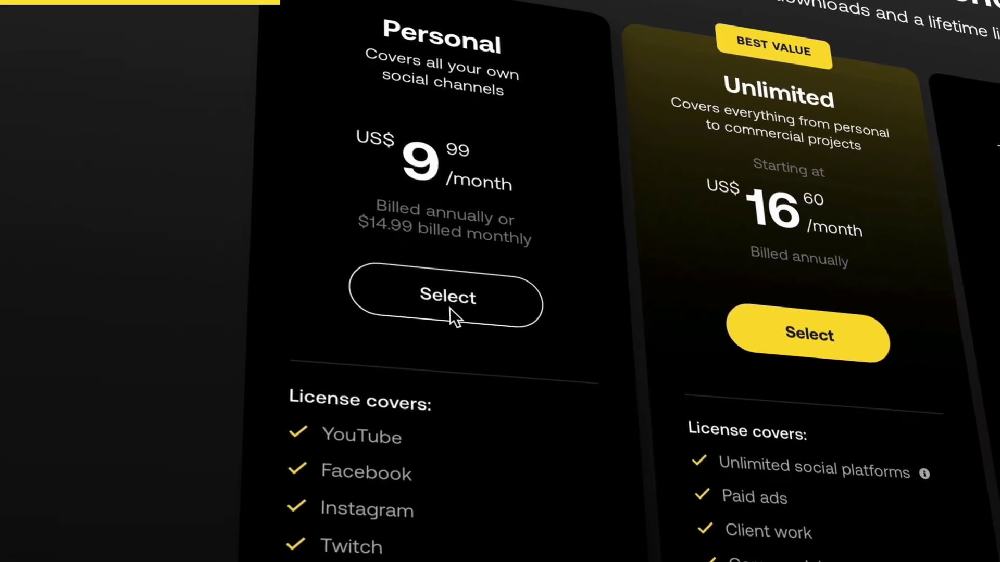
Step: Browse Artlist pricing, preview the BKN track, and open the Water sound effects category
scroll(448, 361, down, 3)
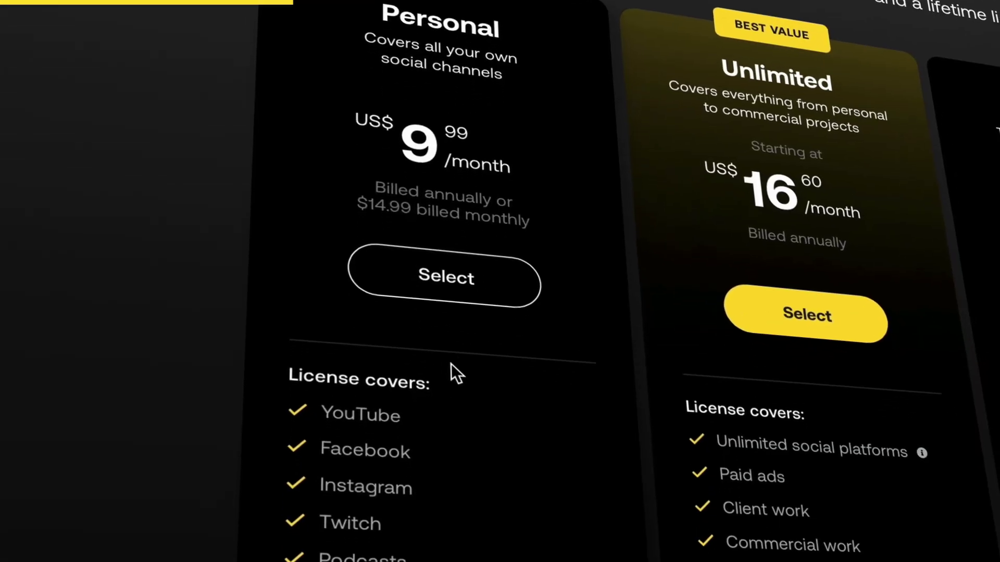
scroll(477, 468, down, 2)
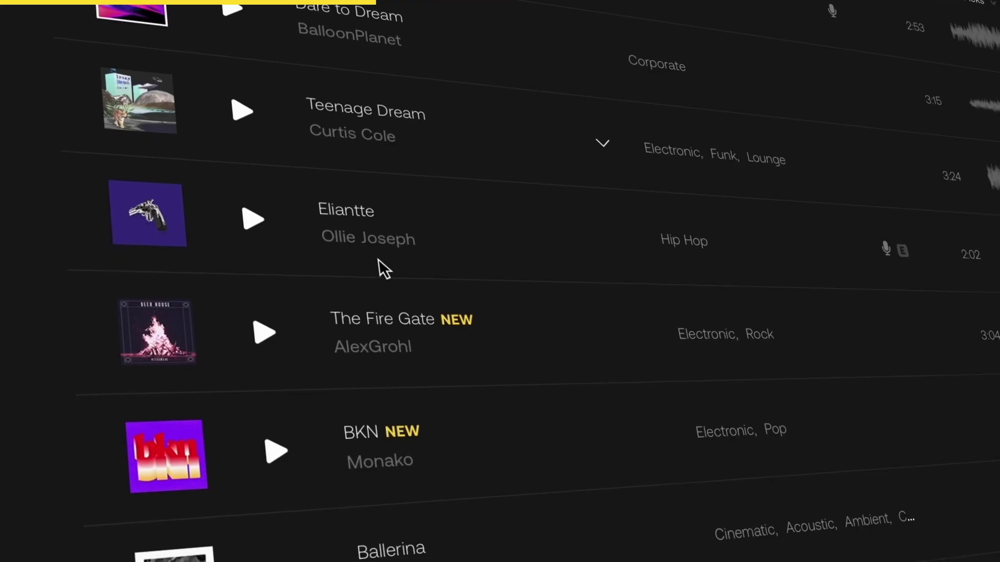
scroll(383, 364, down, 2)
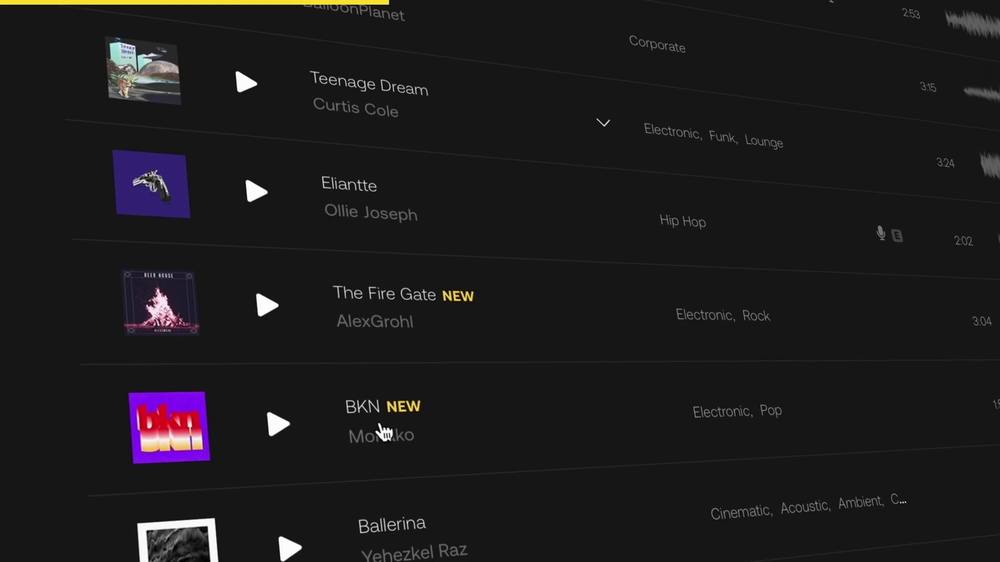
click(284, 359)
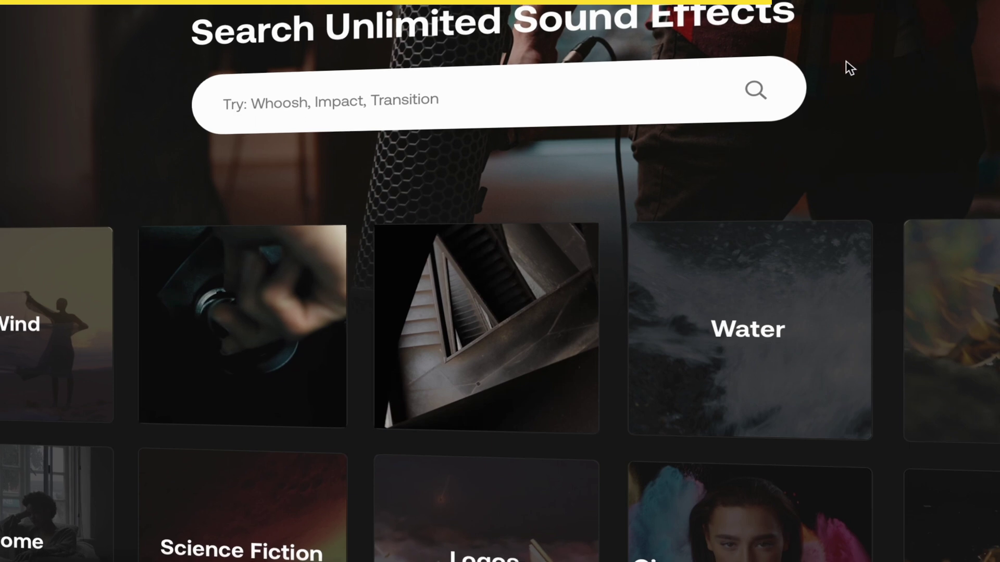
click(763, 319)
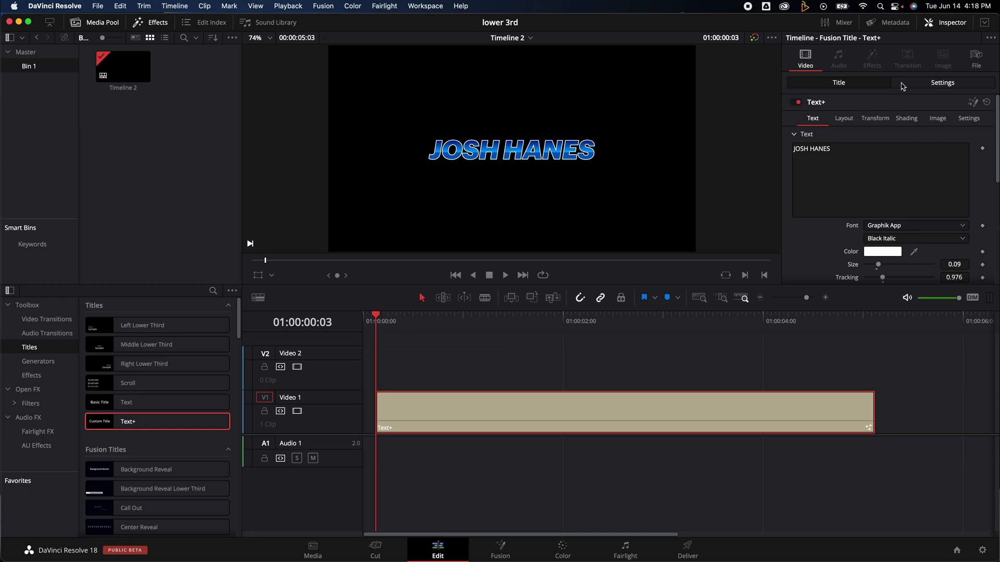
Step: Keyframe Position X so the title slides in from 1223 off-screen, then copy it to Video 2
click(927, 87)
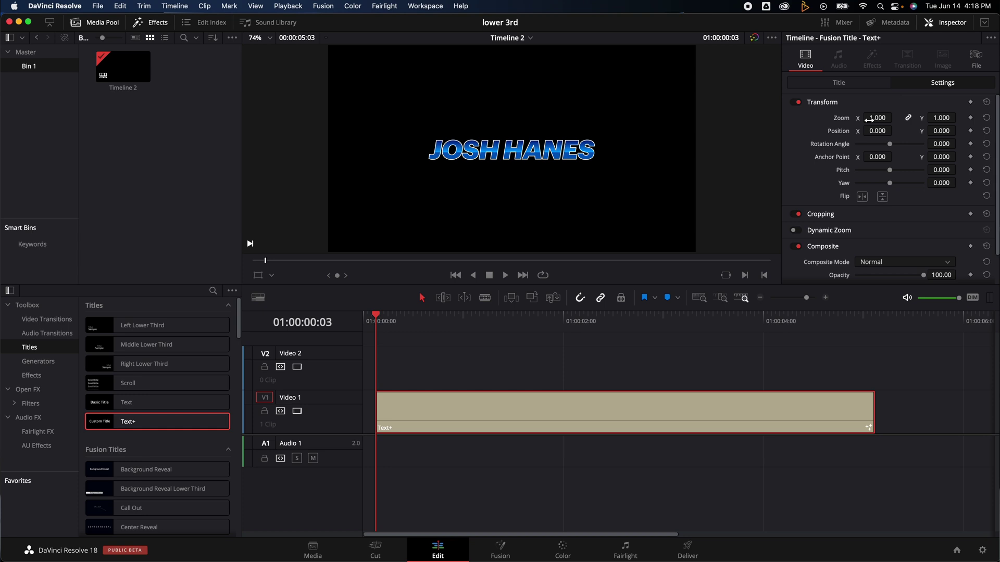
drag(879, 131, 940, 155)
key(Right)
key(Right)
key(Right)
key(Right)
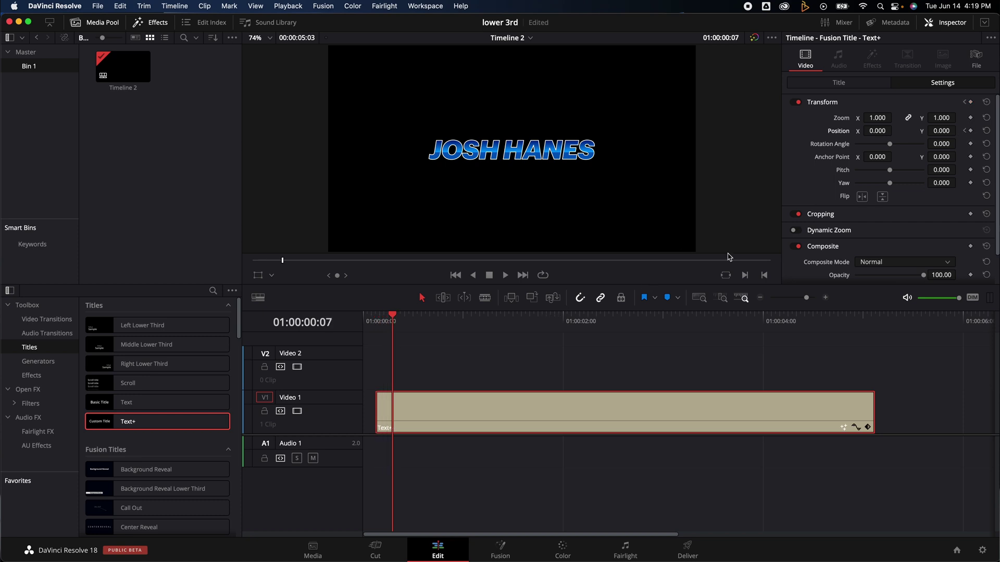
click(964, 131)
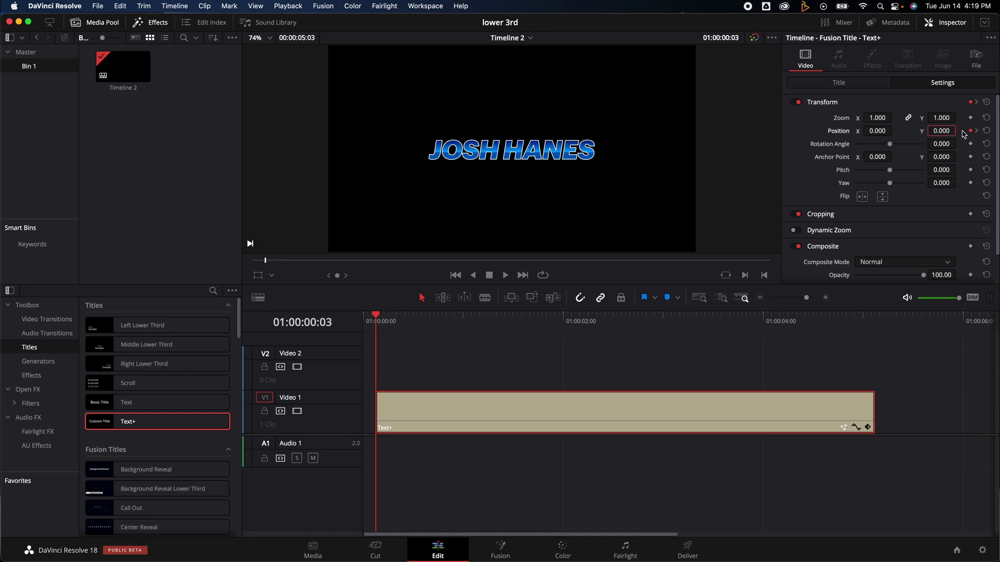
drag(879, 130, 672, 283)
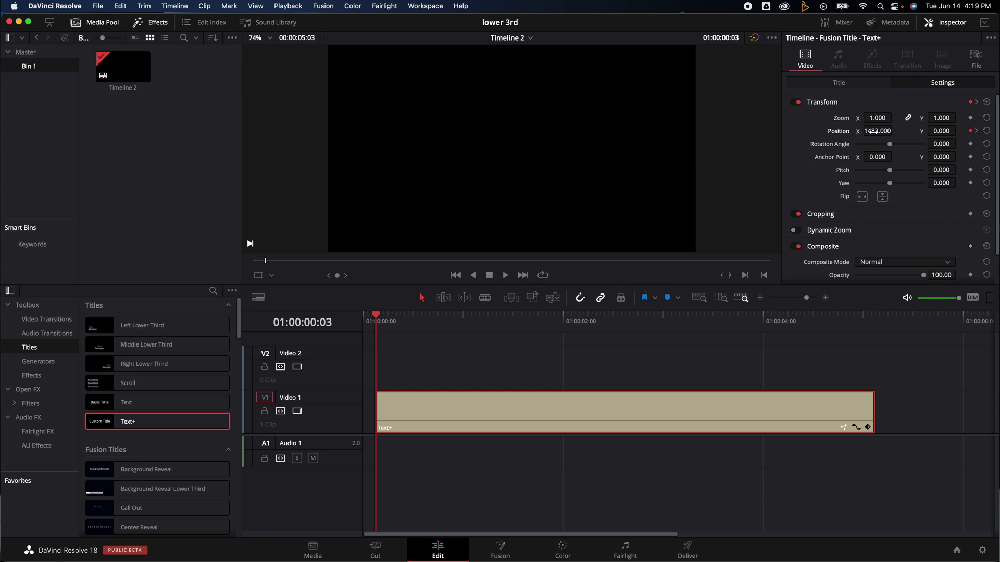
key(space)
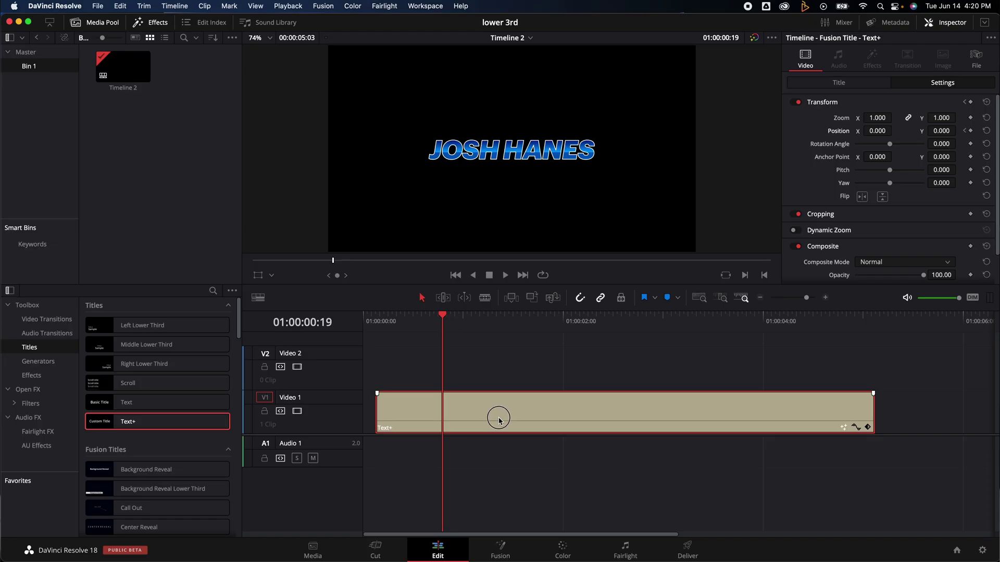
drag(500, 417, 501, 379)
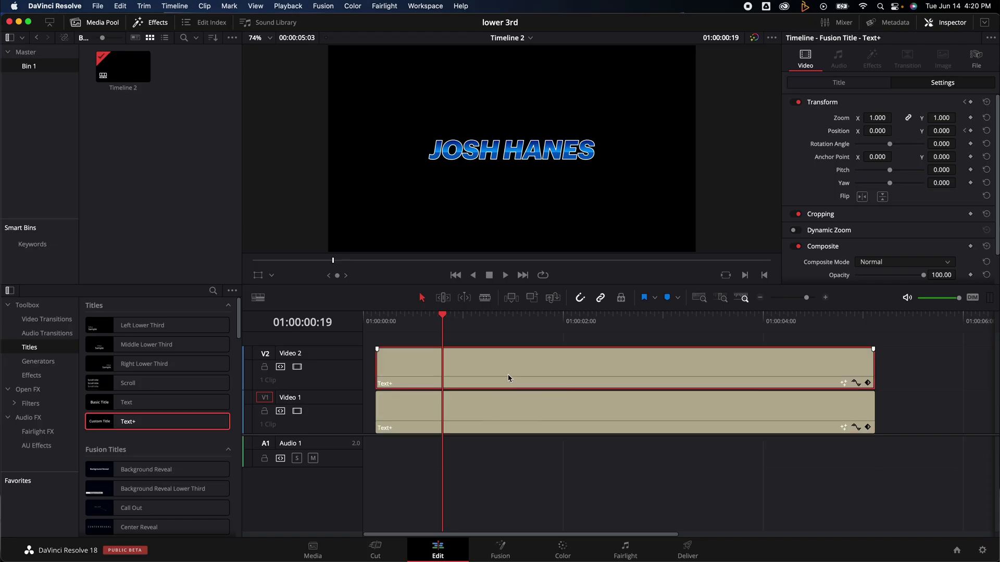
Step: Retype the duplicate as FILMMAKER and set its Center to 0.57, 0.387
click(843, 85)
drag(841, 150, 784, 155)
text(FILMMAKER)
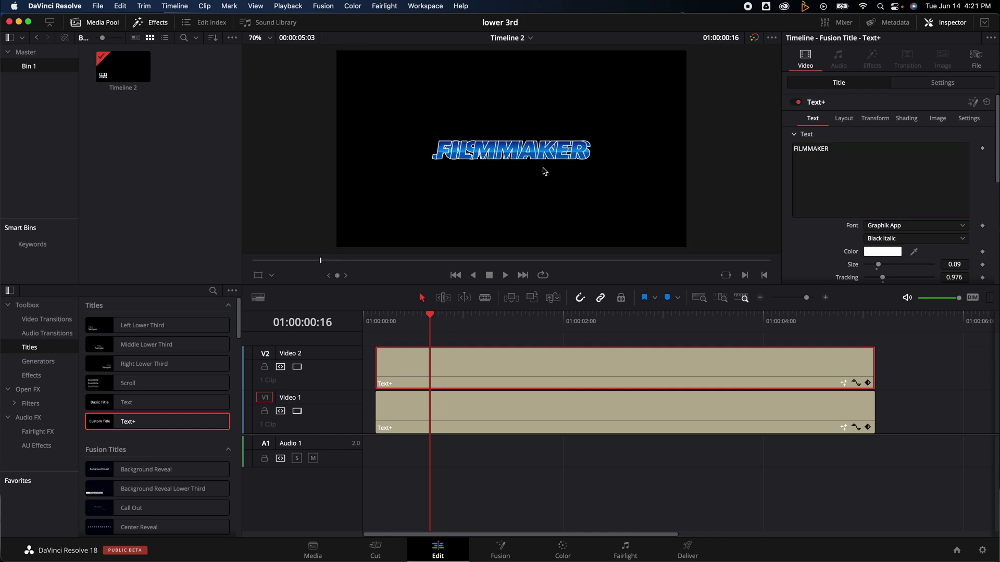
click(845, 121)
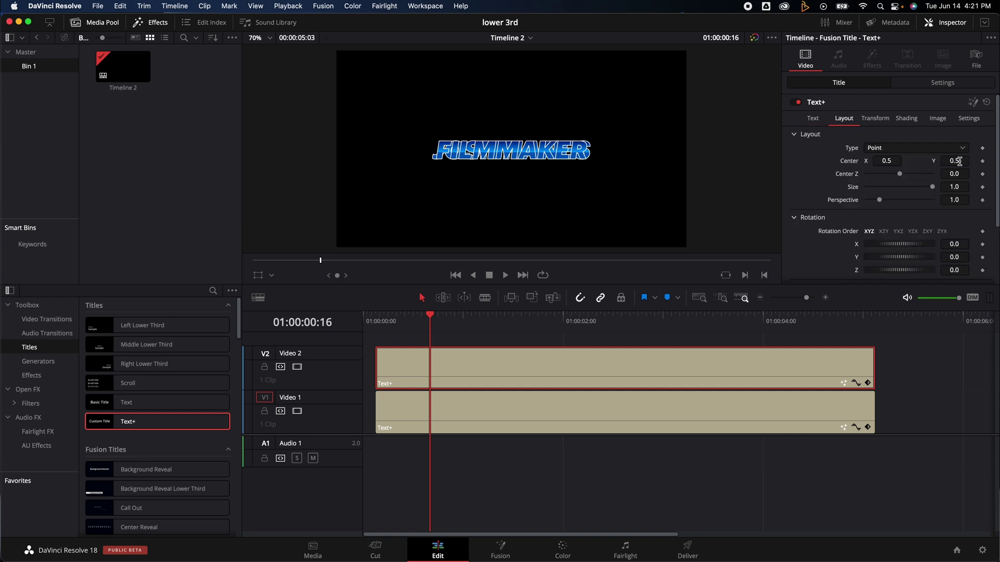
drag(959, 162, 919, 160)
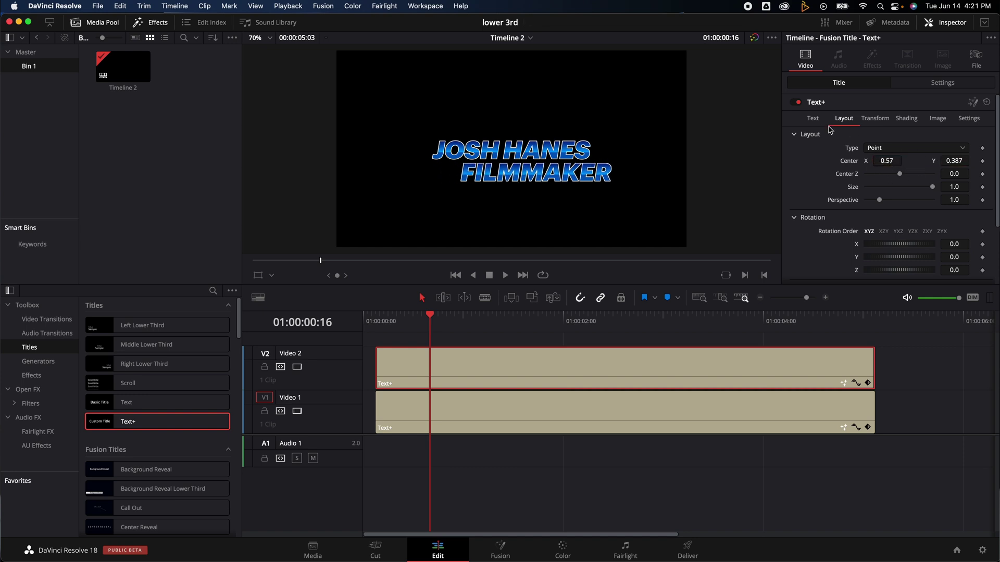
Step: Save the project, check the FILMMAKER clip's Position keyframe, and return to its text settings
click(940, 83)
key(super+s)
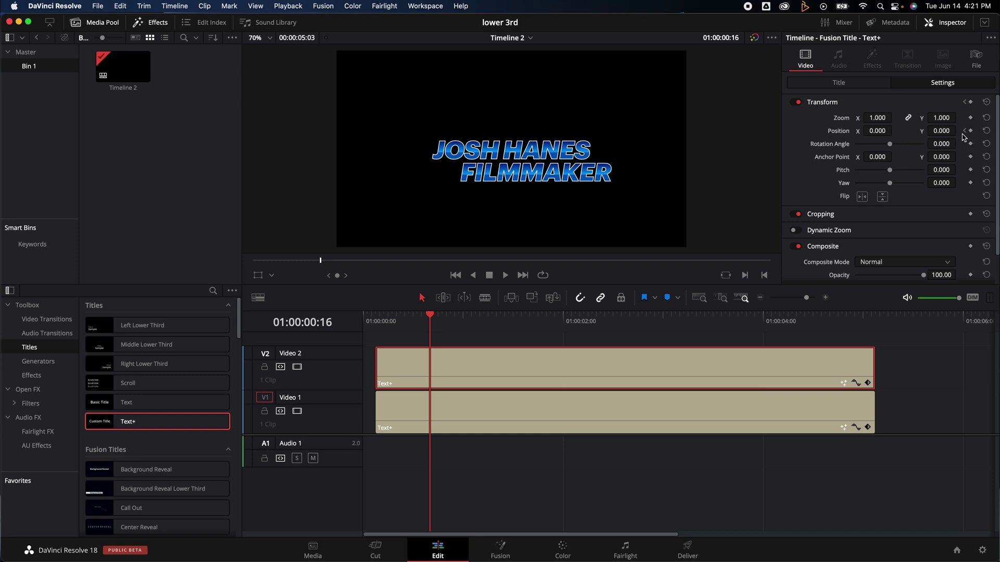
click(964, 131)
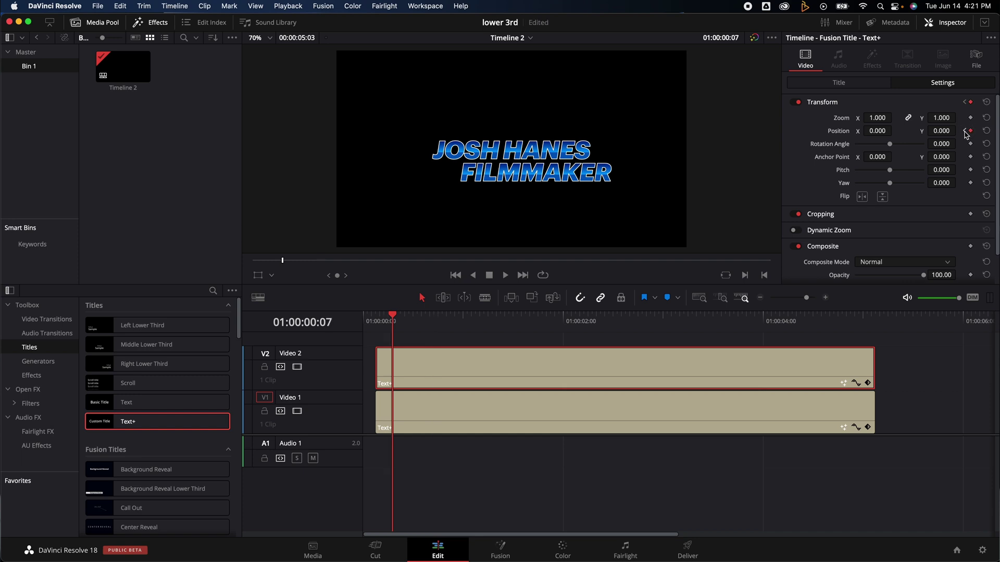
click(862, 86)
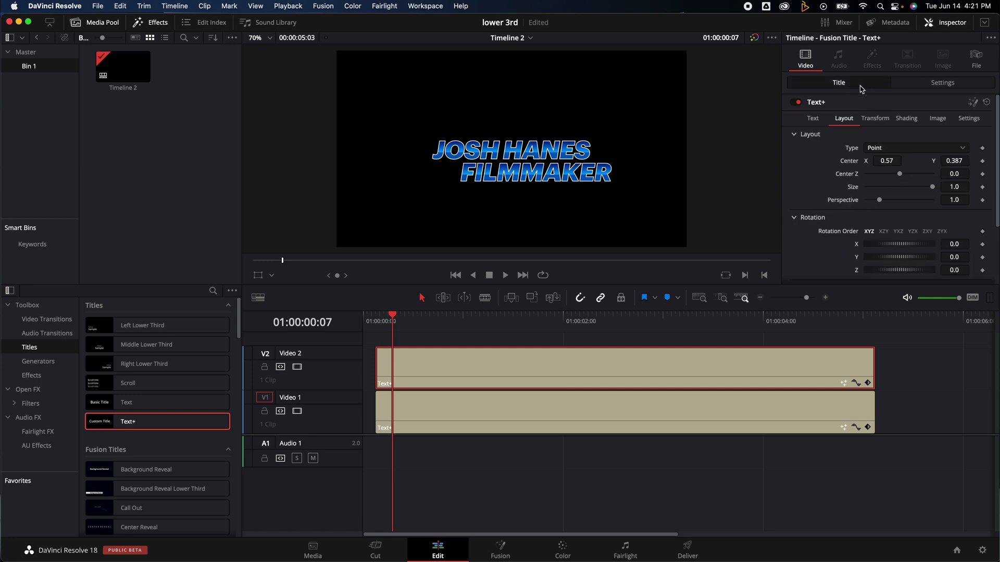
click(919, 84)
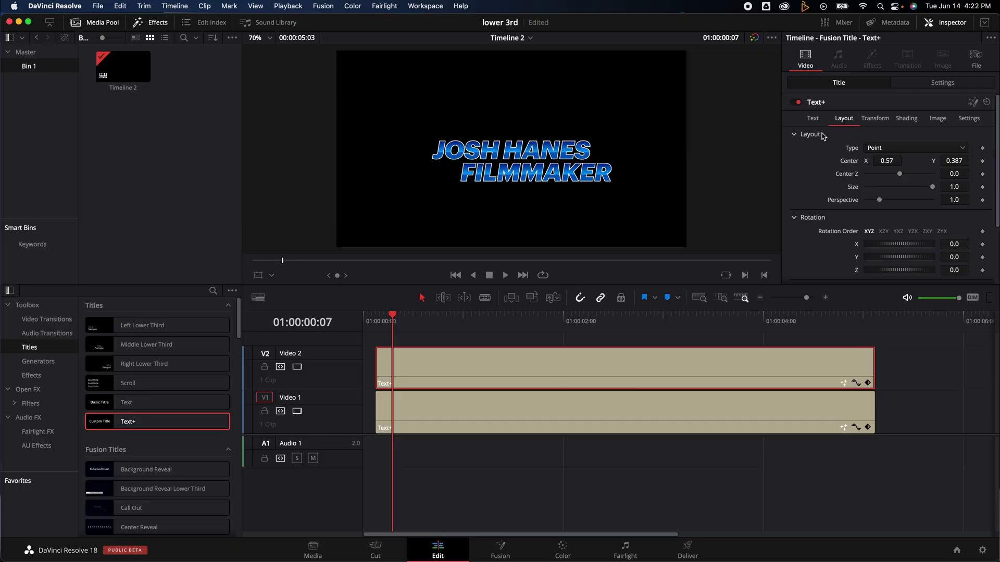
click(813, 119)
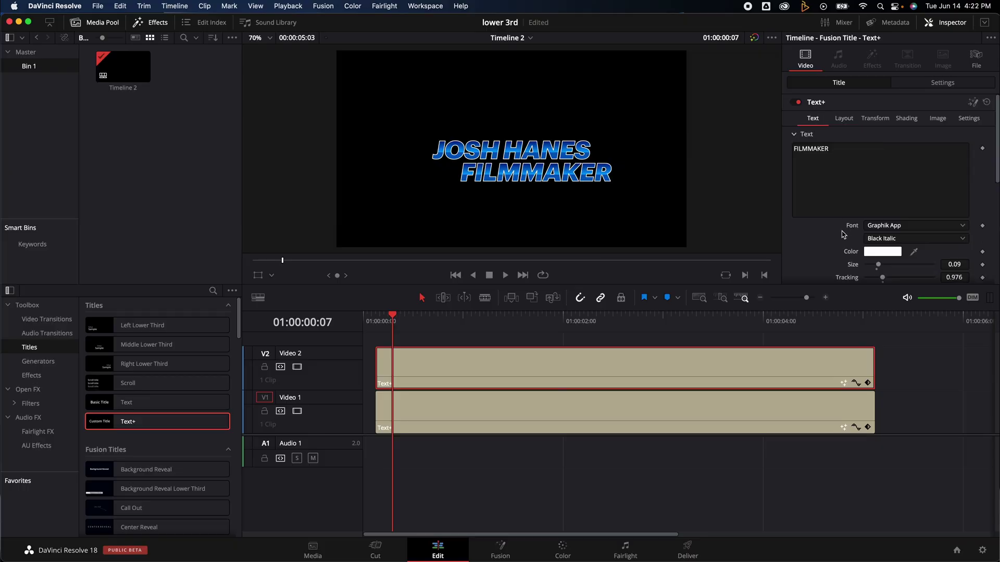
Step: Disable the red outline, fill FILMMAKER with solid white, and shrink it to size 0.0748
scroll(854, 224, down, 1)
scroll(875, 182, up, 1)
click(909, 118)
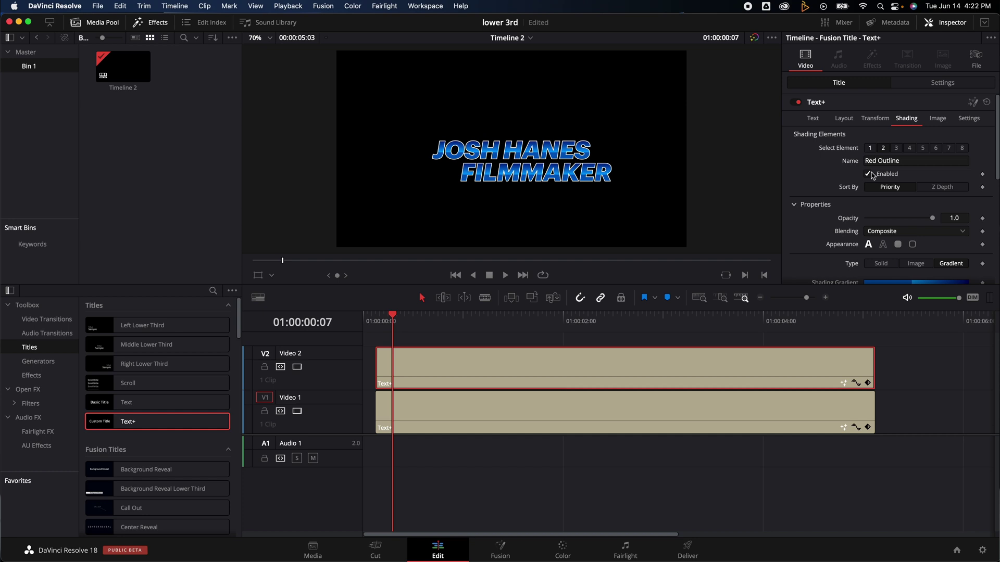
click(867, 175)
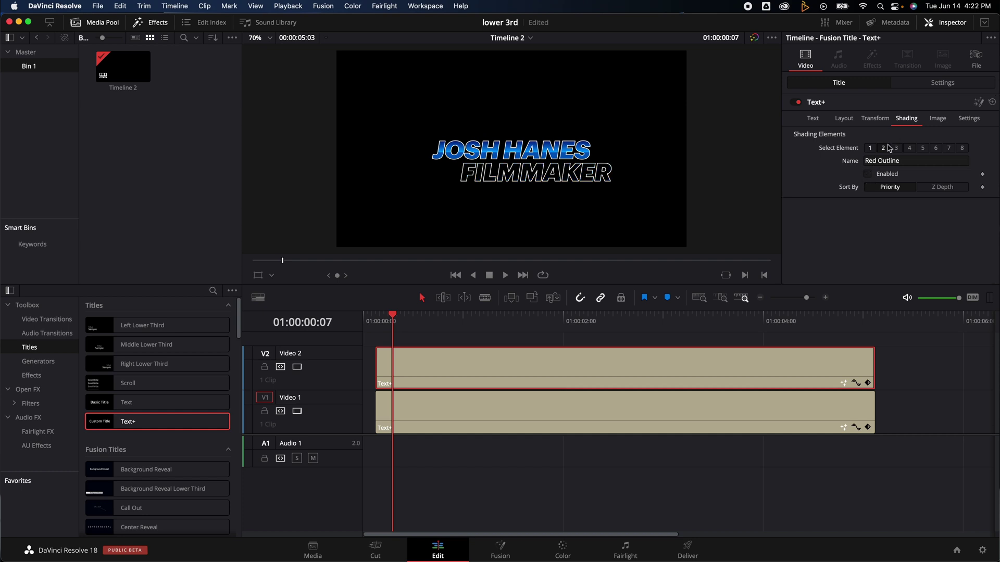
click(869, 148)
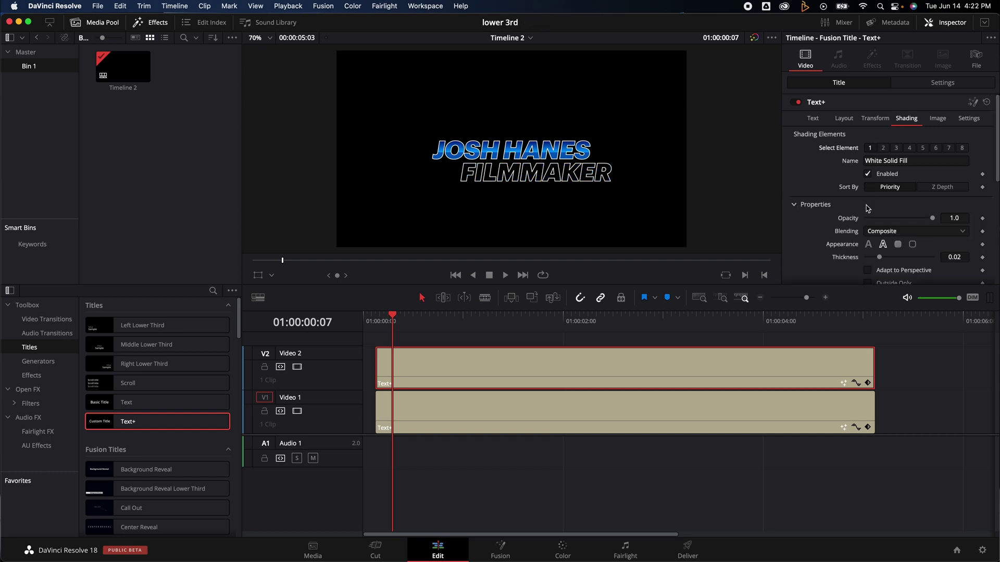
scroll(866, 209, down, 1)
click(868, 218)
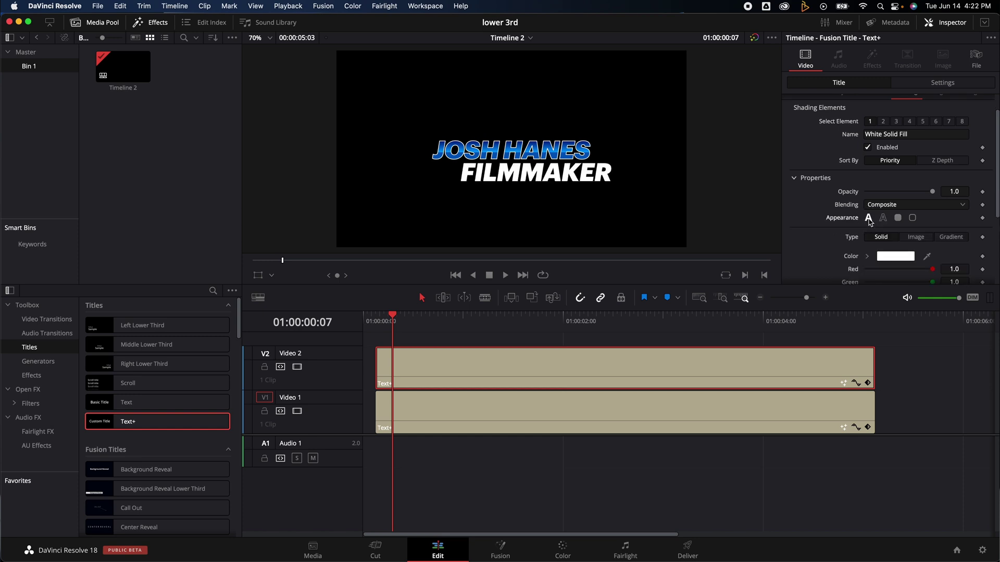
drag(880, 249, 880, 252)
click(844, 102)
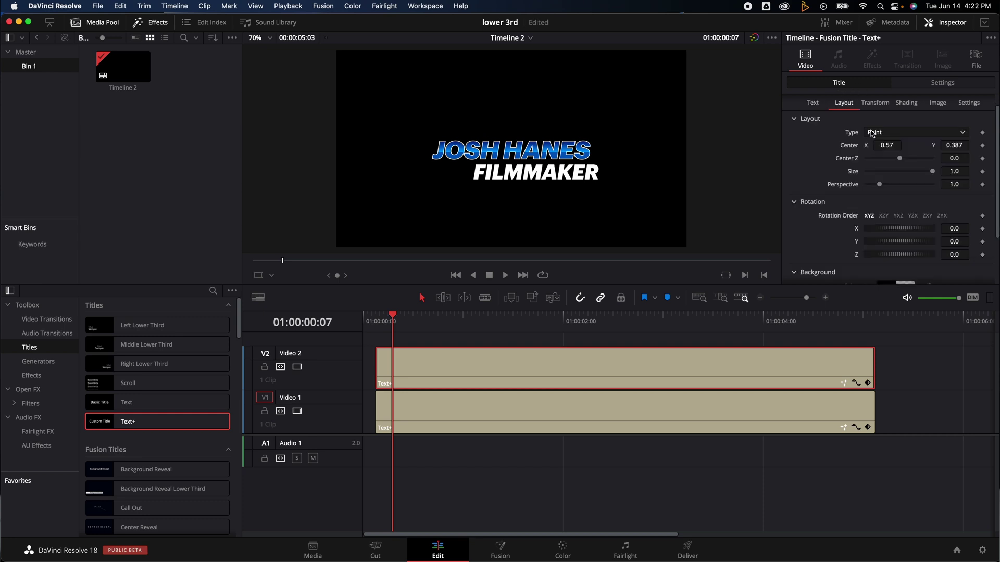
click(955, 147)
drag(955, 146, 957, 146)
drag(882, 146, 895, 147)
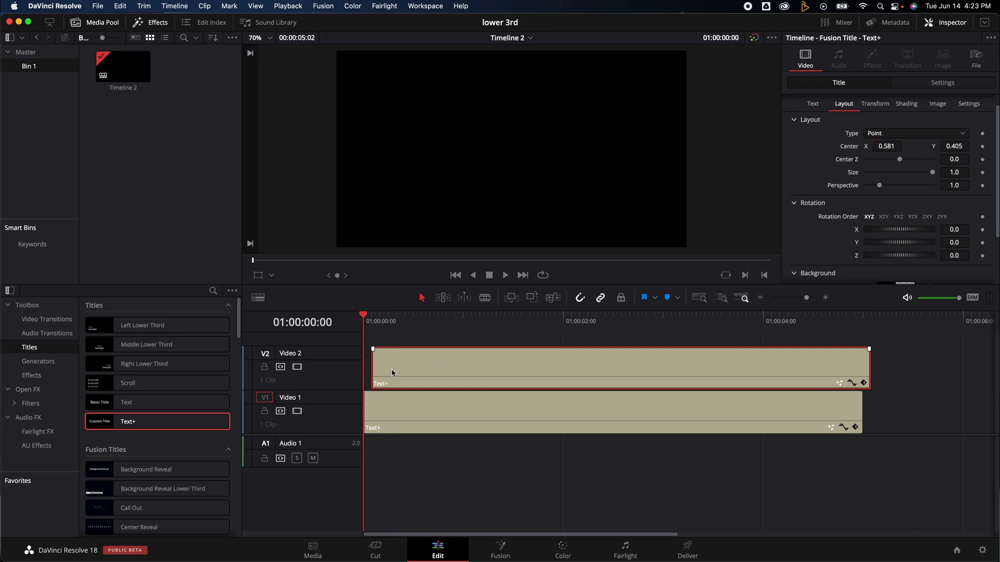
key(space)
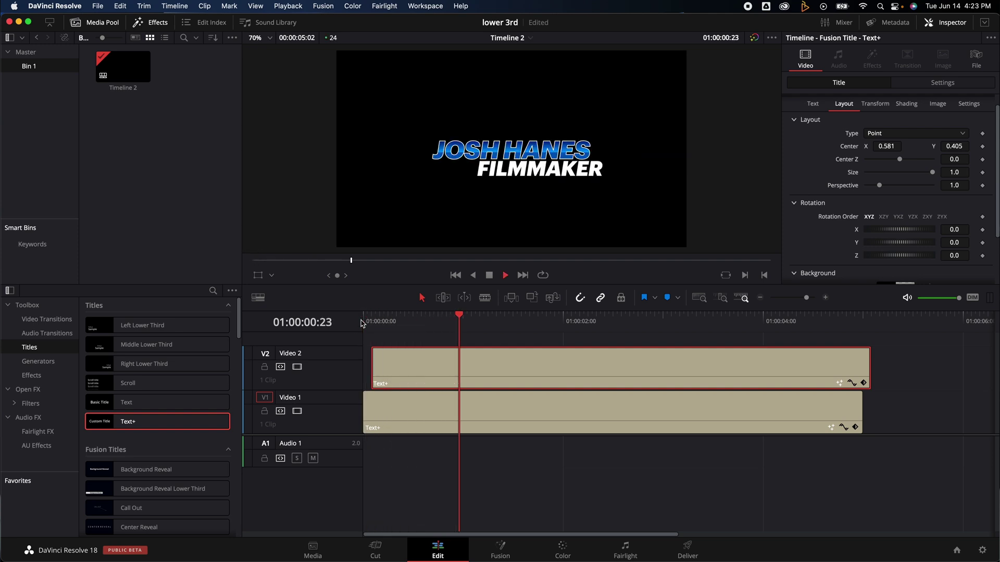
key(space)
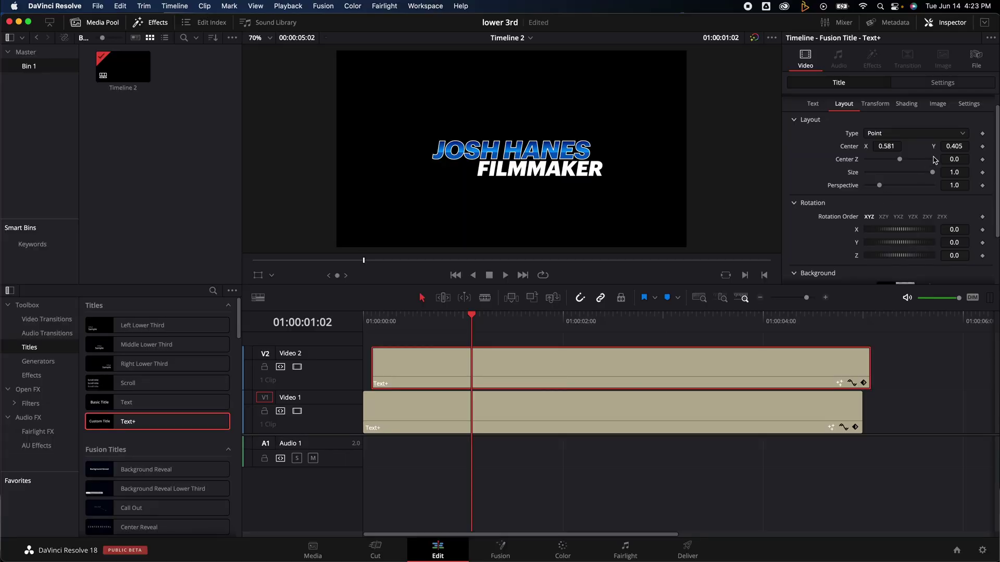
Step: Enable Motion Blur on the FILMMAKER title with Quality set to 5
click(969, 103)
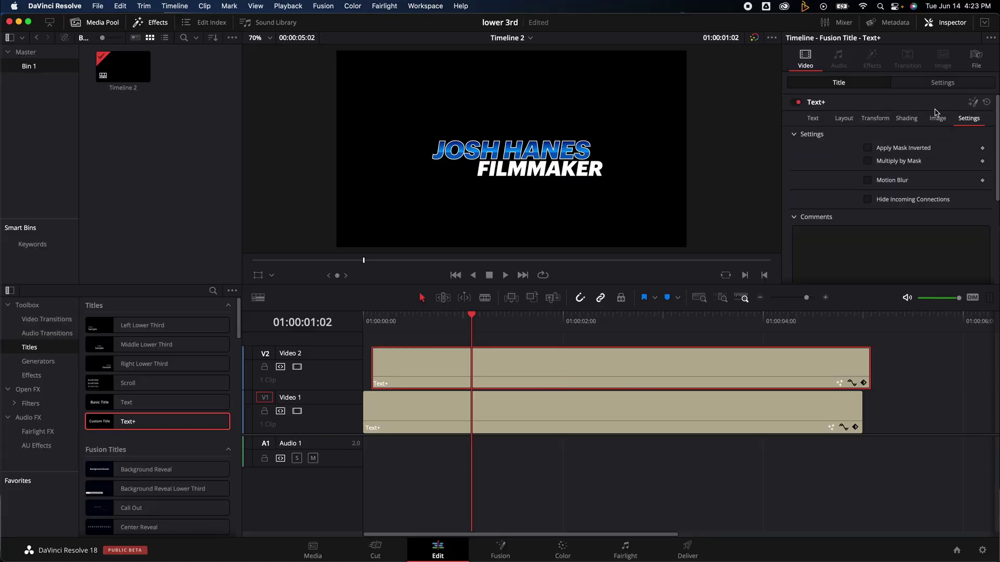
click(867, 180)
drag(879, 193, 899, 194)
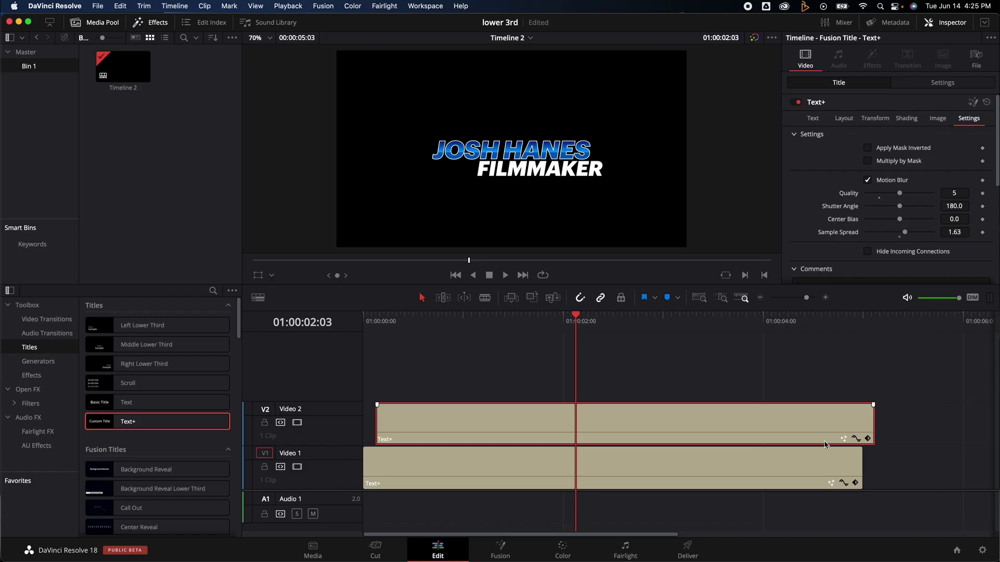
Step: Apply ease interpolation to the second Position X keyframe on both title clips
click(855, 439)
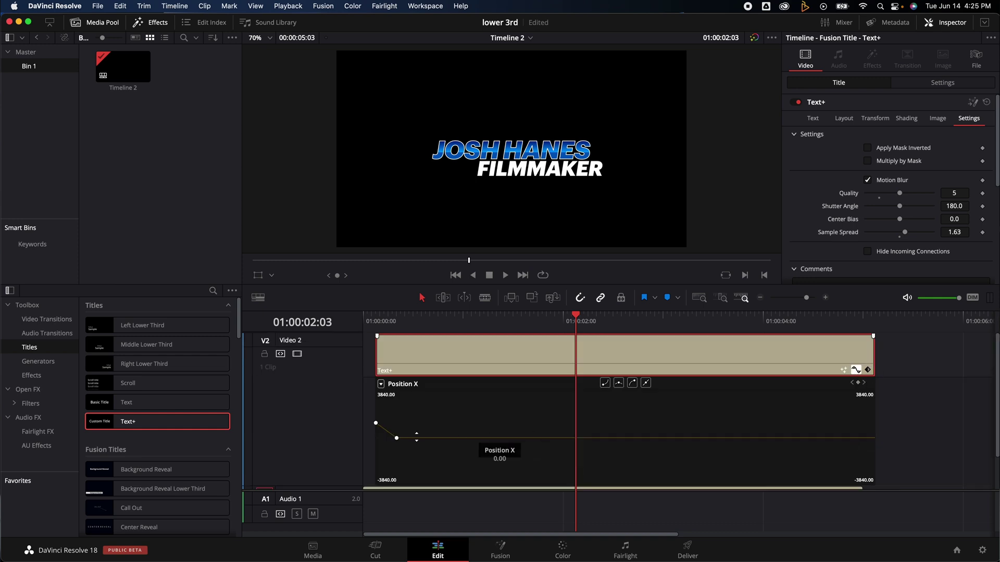
click(396, 439)
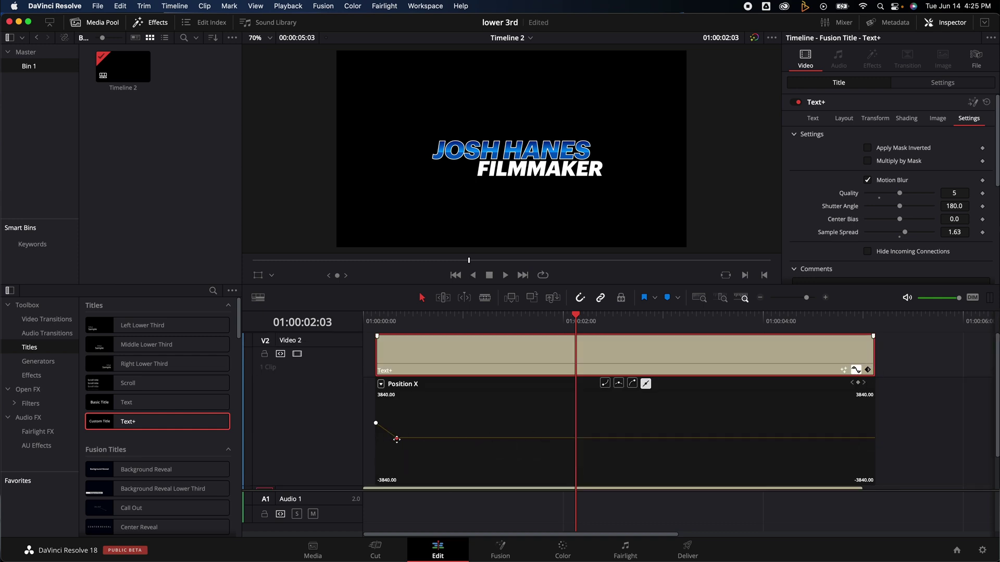
click(633, 385)
click(645, 384)
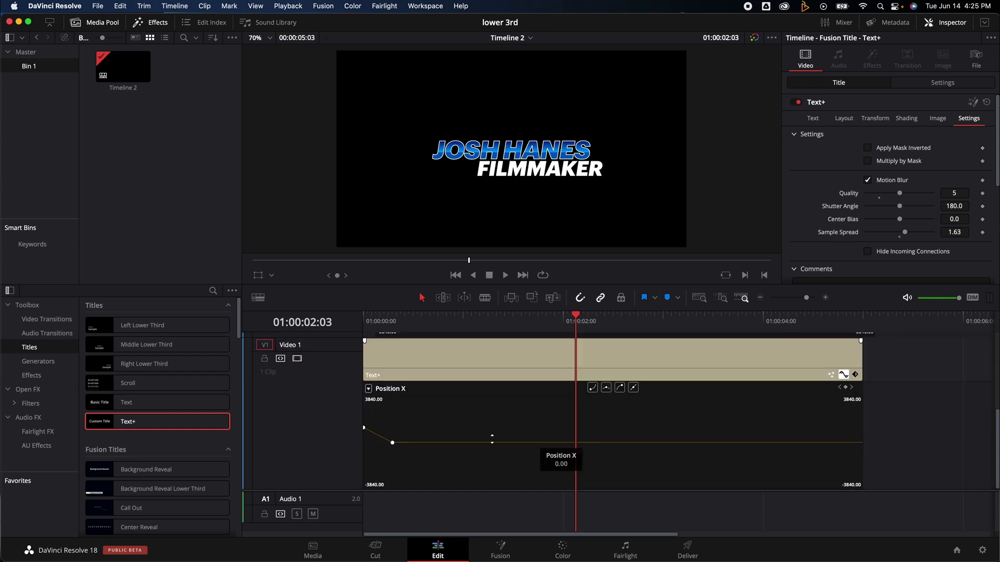
click(619, 389)
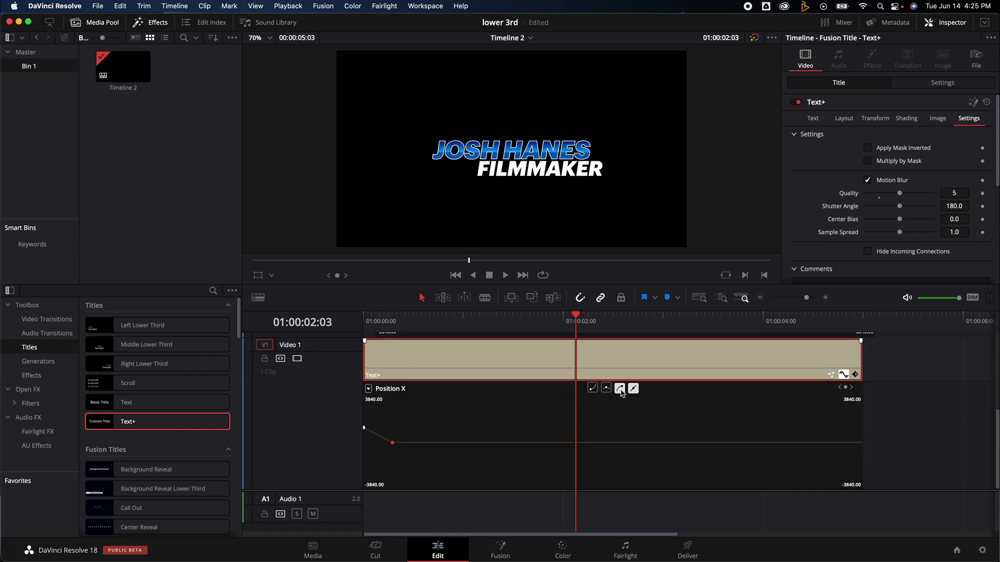
Step: Play the eased slide-in animation from the start of the timeline
key(Home)
key(space)
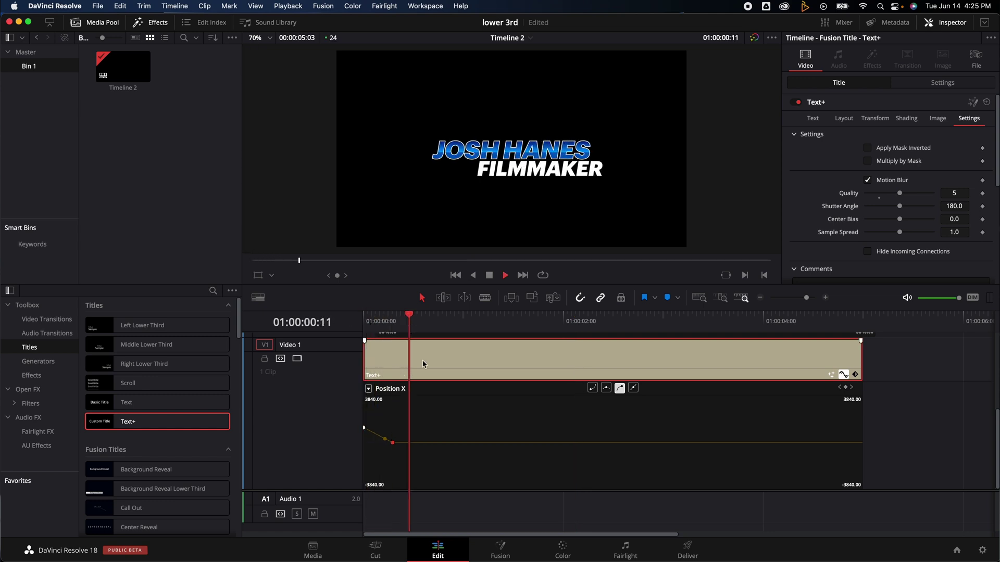
key(Home)
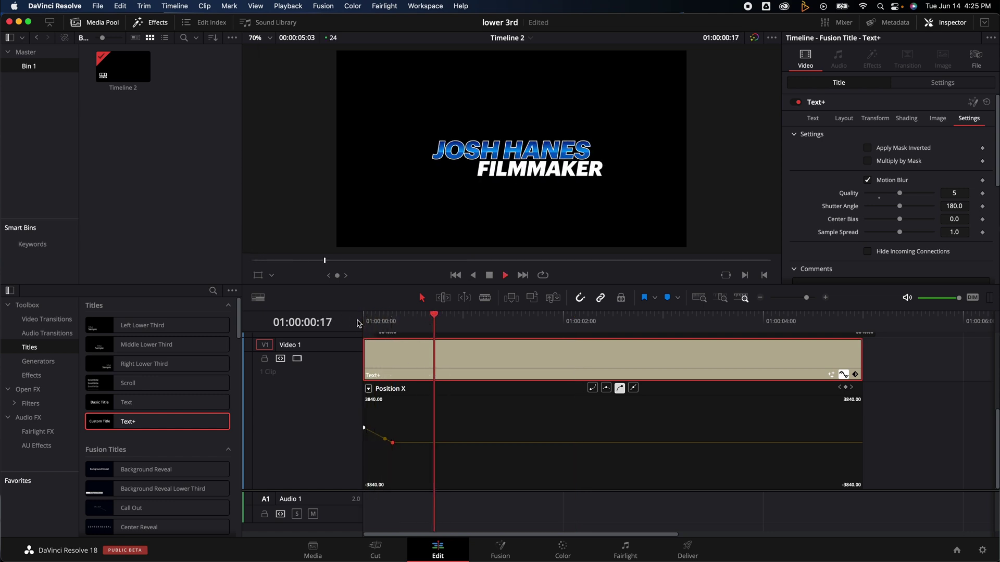
key(space)
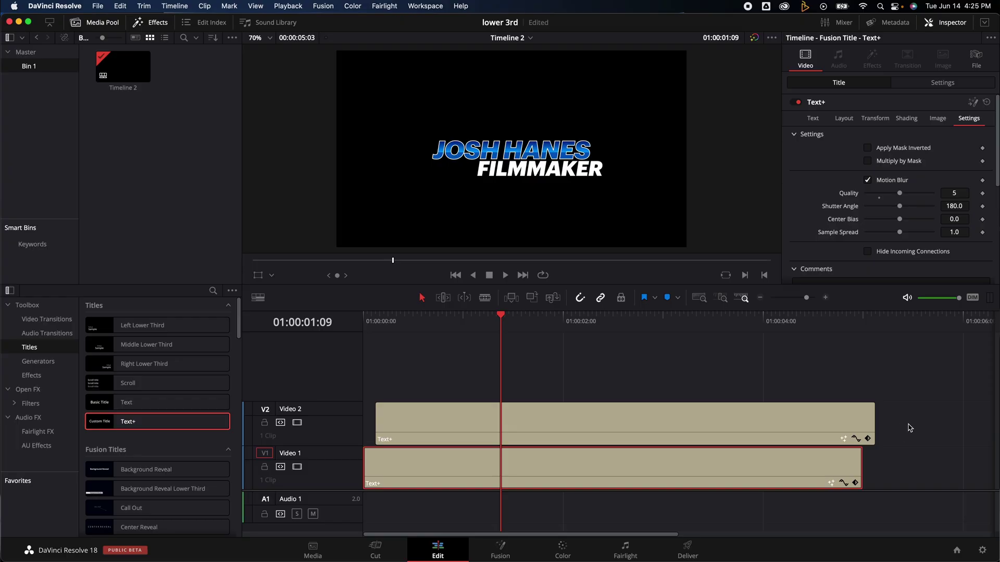
Step: Trim the V2 title to end with V1, then merge both titles into Compound Clip 1
click(910, 428)
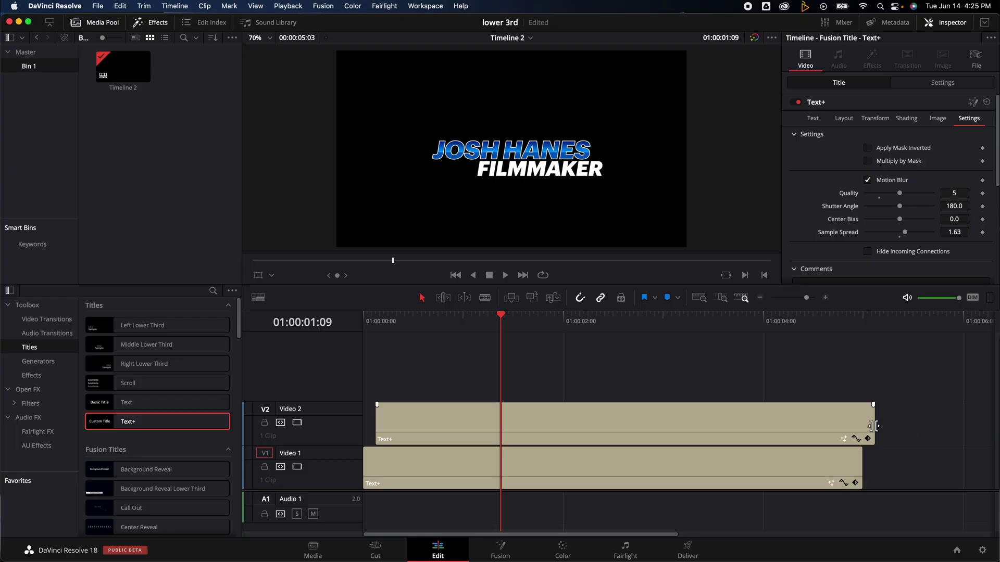
drag(872, 425, 861, 426)
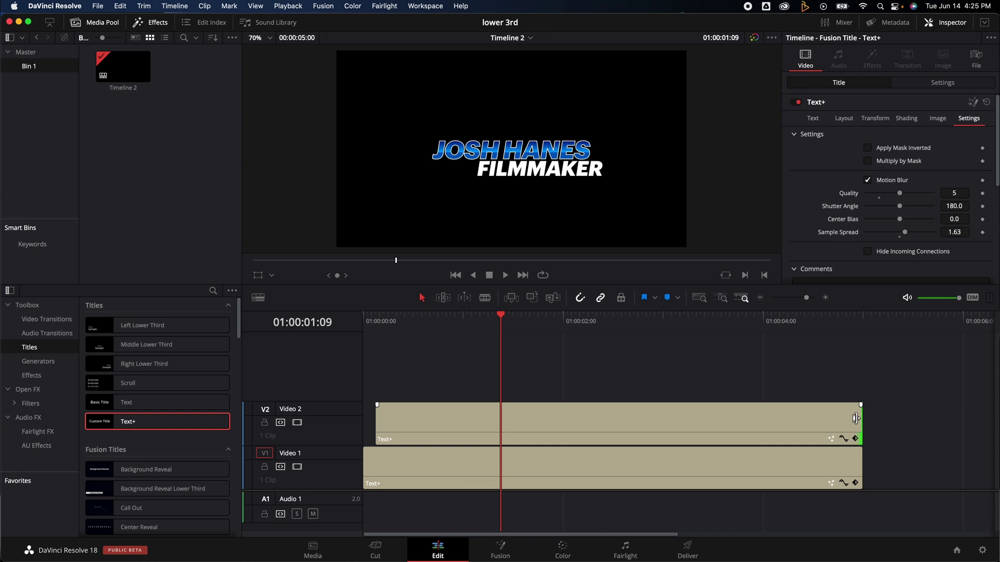
drag(895, 384, 694, 465)
right_click(693, 464)
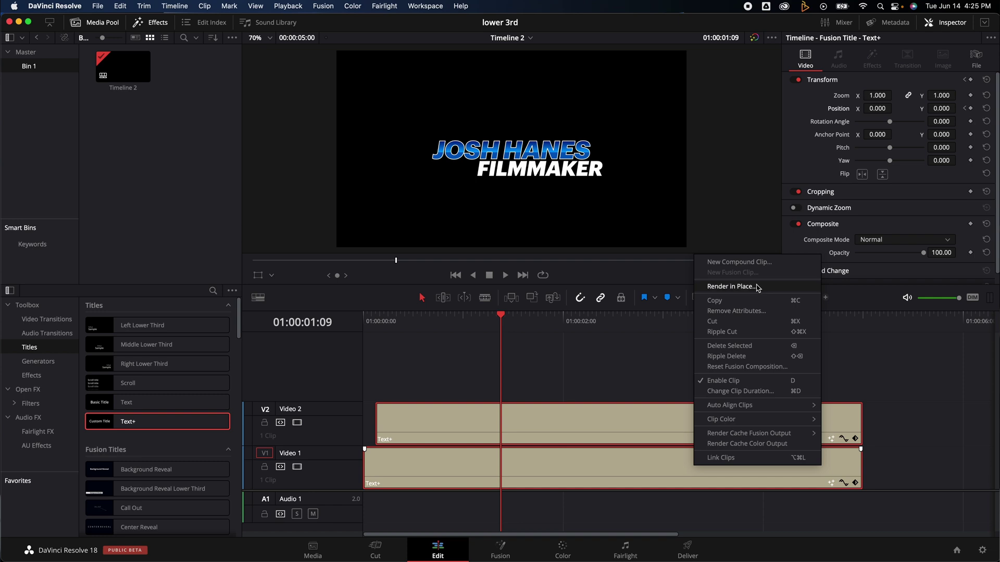
click(759, 261)
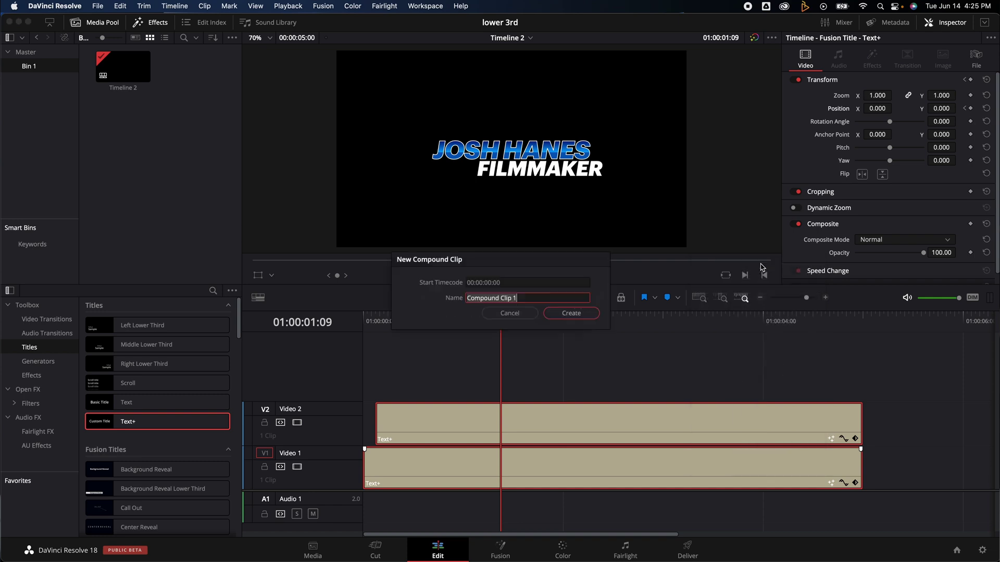
click(573, 314)
click(490, 471)
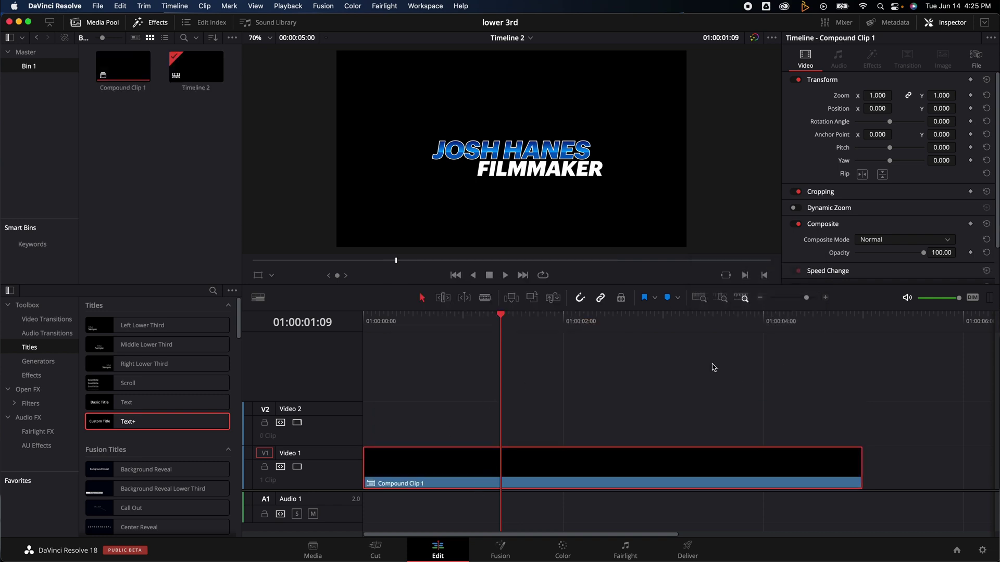
Step: Scale the compound title to Zoom 0.69 at Position 527/-305 and preview it
drag(881, 95, 947, 107)
drag(388, 325, 339, 323)
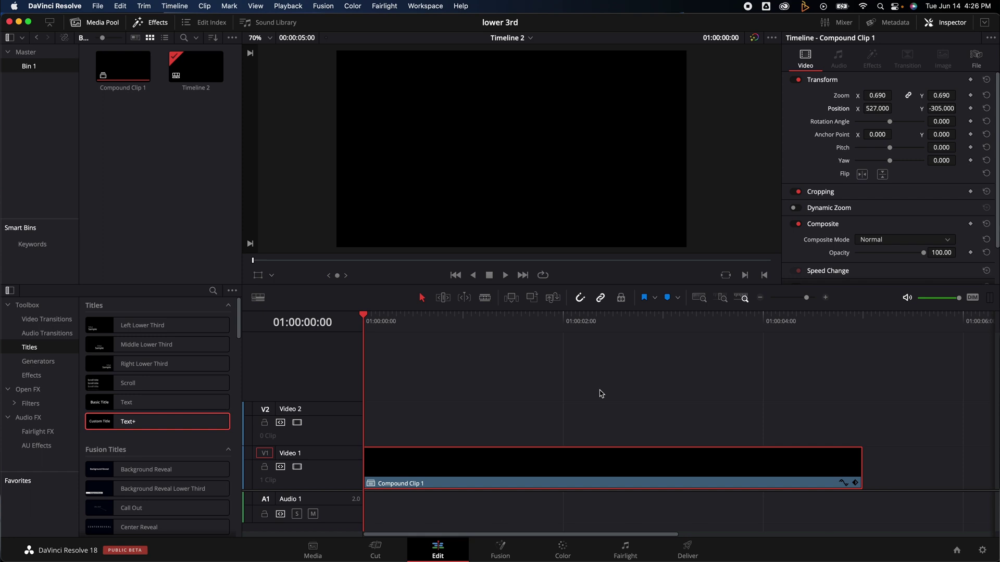
key(space)
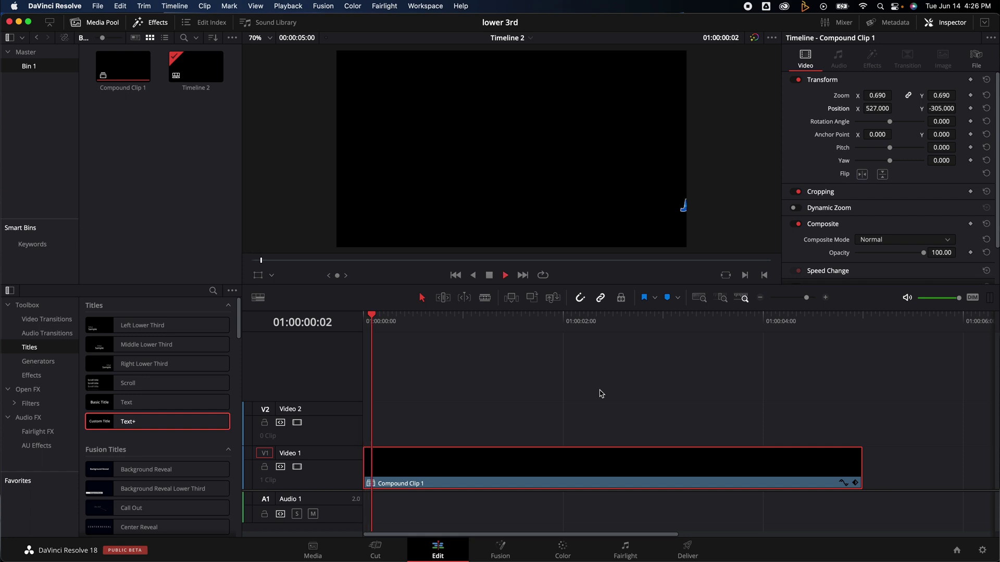
key(space)
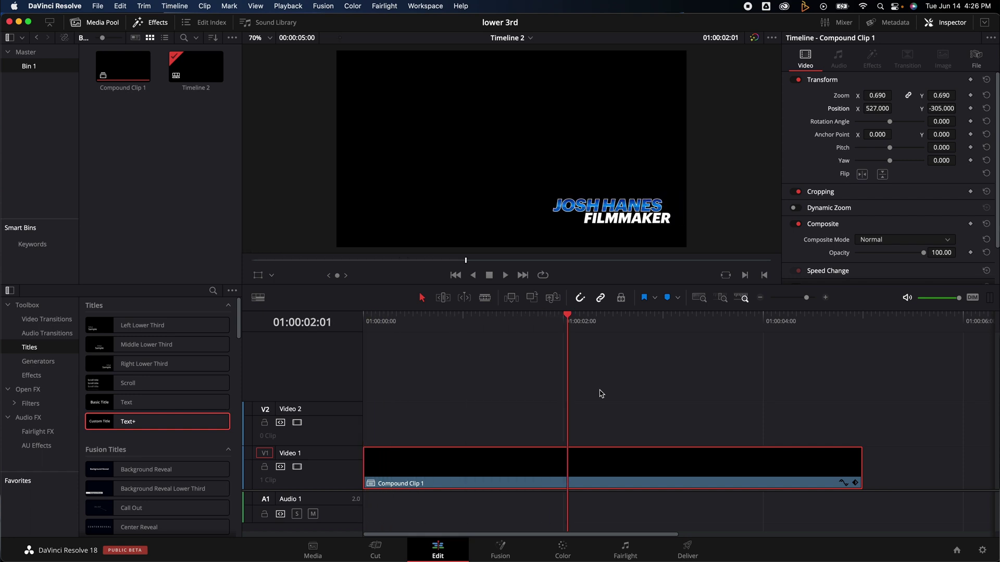
Step: Decompose Compound Clip 1 in place using clip only, restoring the two Text+ clips
right_click(592, 461)
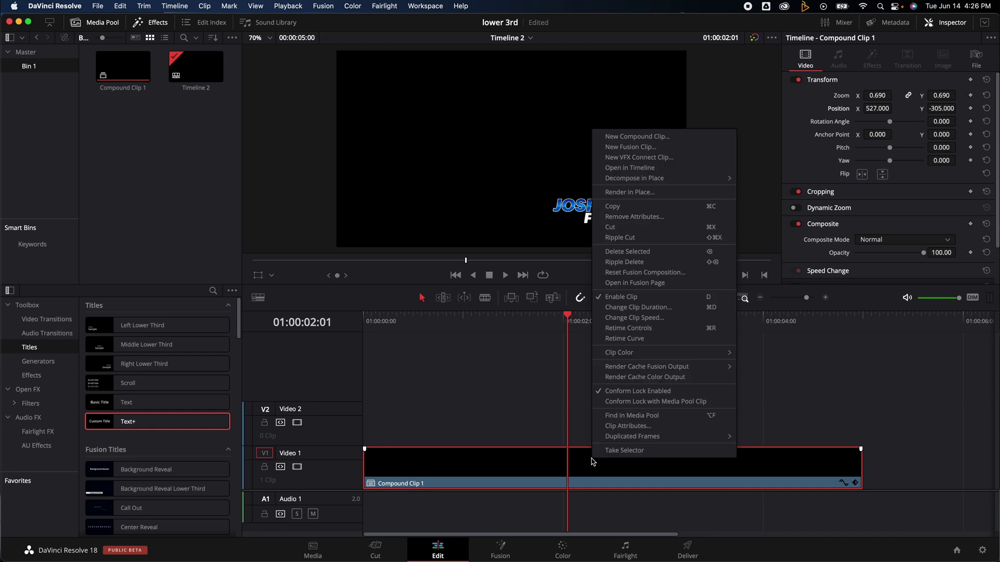
mouse_move(649, 183)
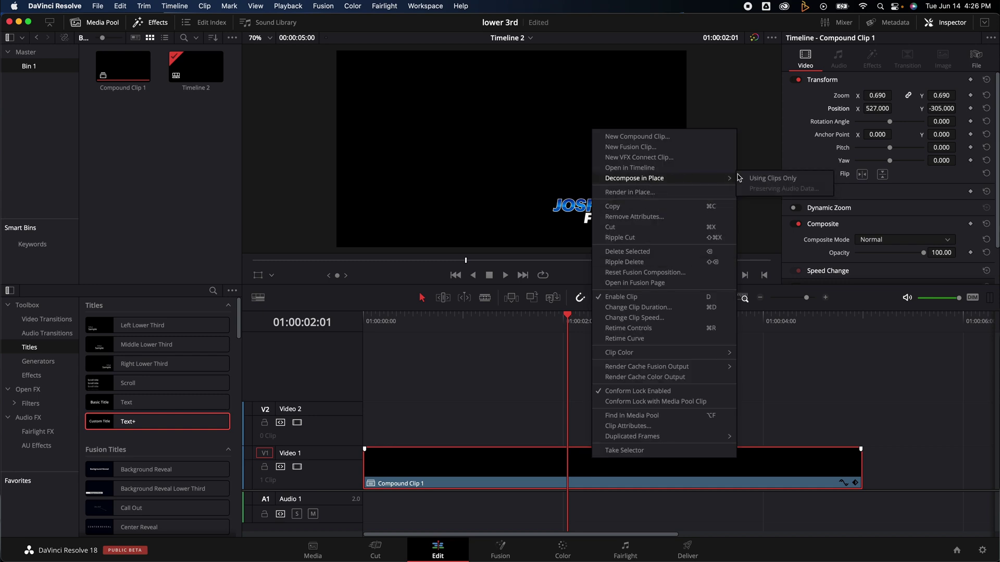
click(746, 179)
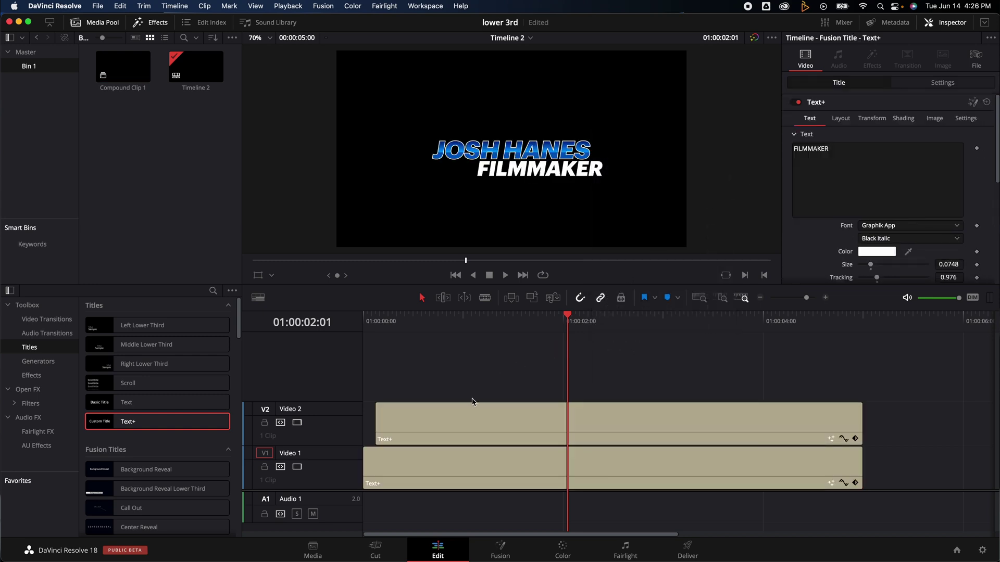